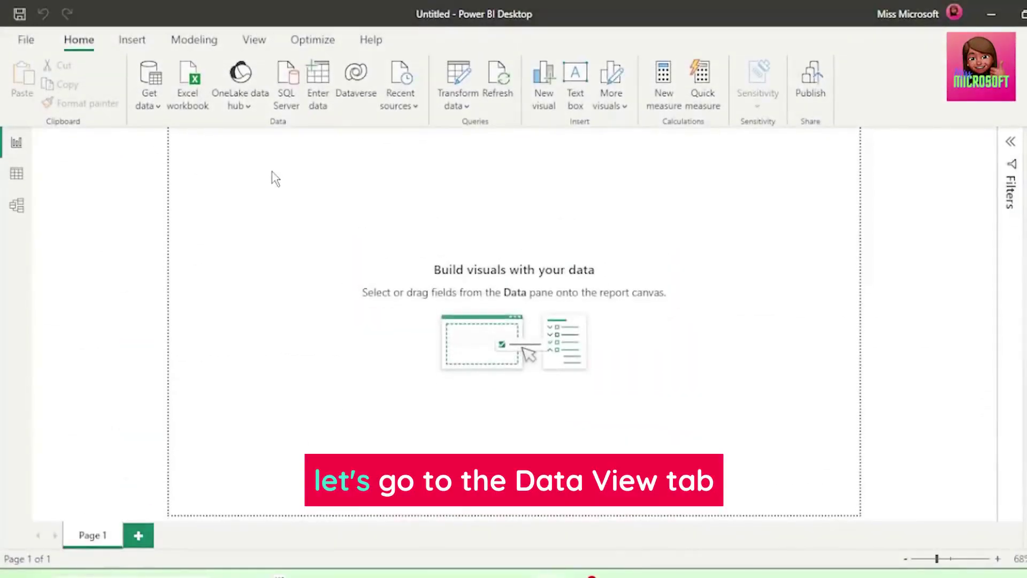
Switch to Data view to show the SalesData table's 30,650 rows of Date, Product ID, Quantity Sold and Location.
left_click(19, 180)
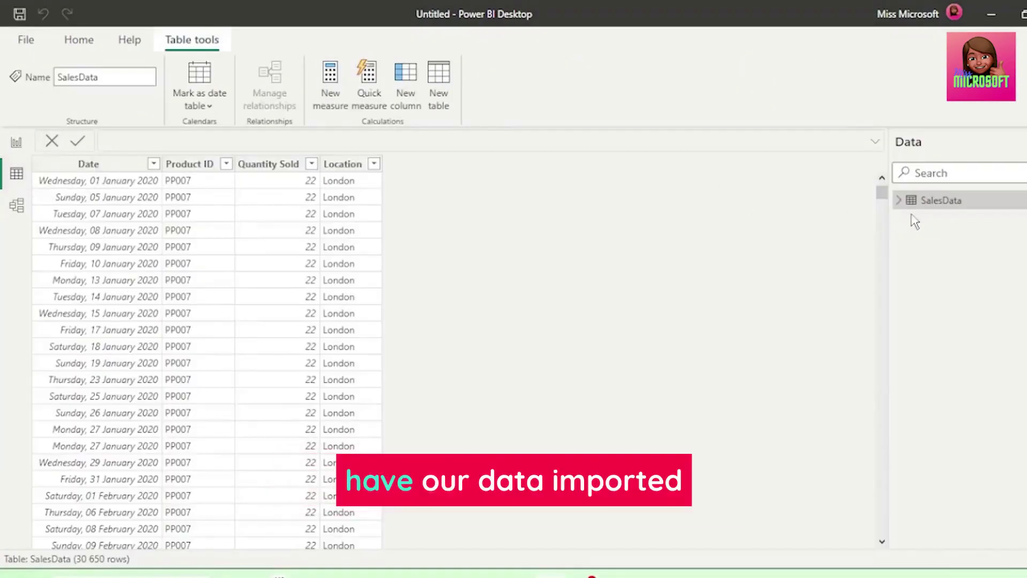
mouse_move(934, 217)
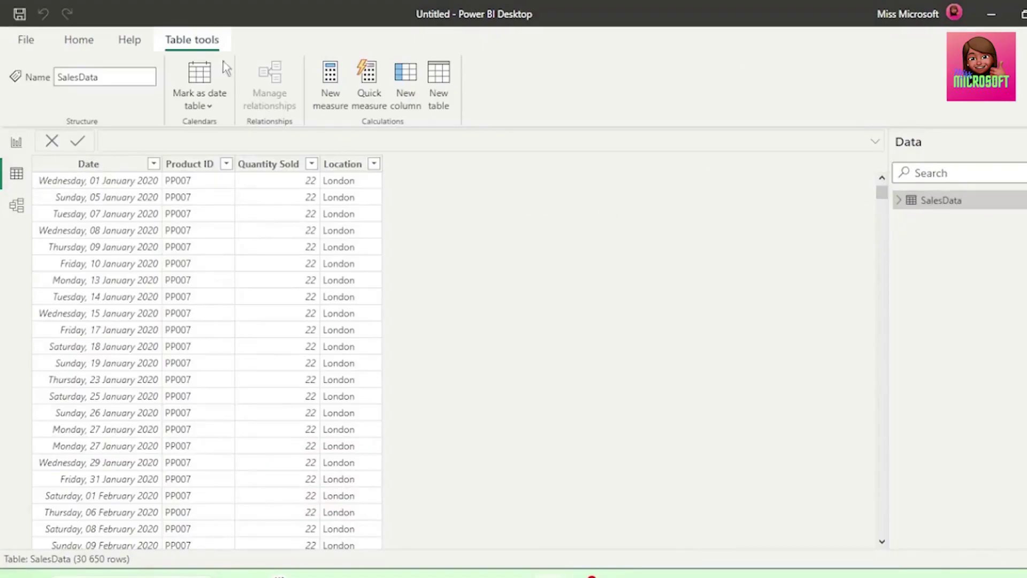
Create a new calculated table defined as CalendarTable = CALENDARAUTO(), with 1,096 dates from 2020/01/01.
left_click(447, 110)
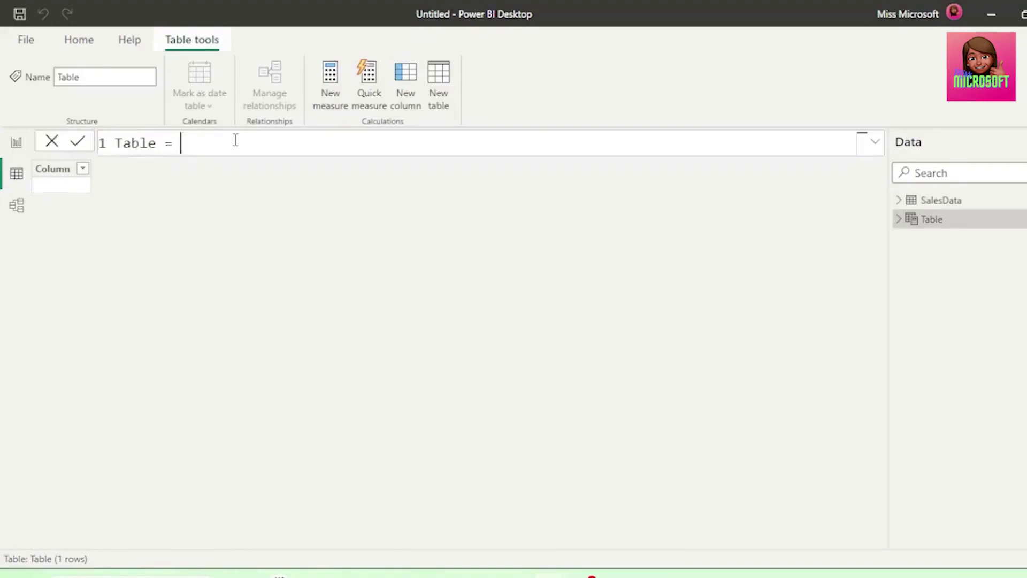
left_click_drag(234, 140, 119, 148)
type("Cale")
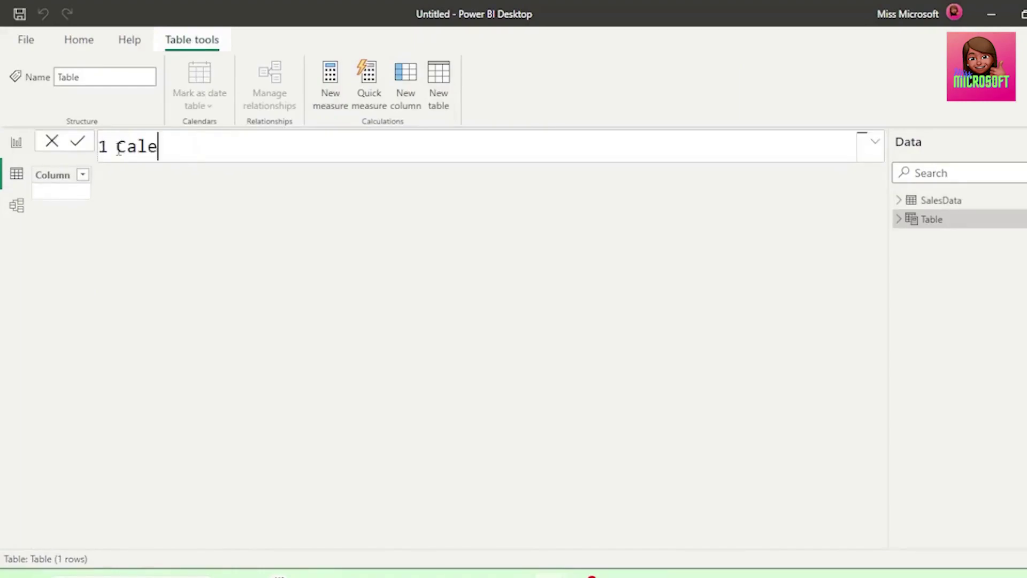
type("ndarTable = ")
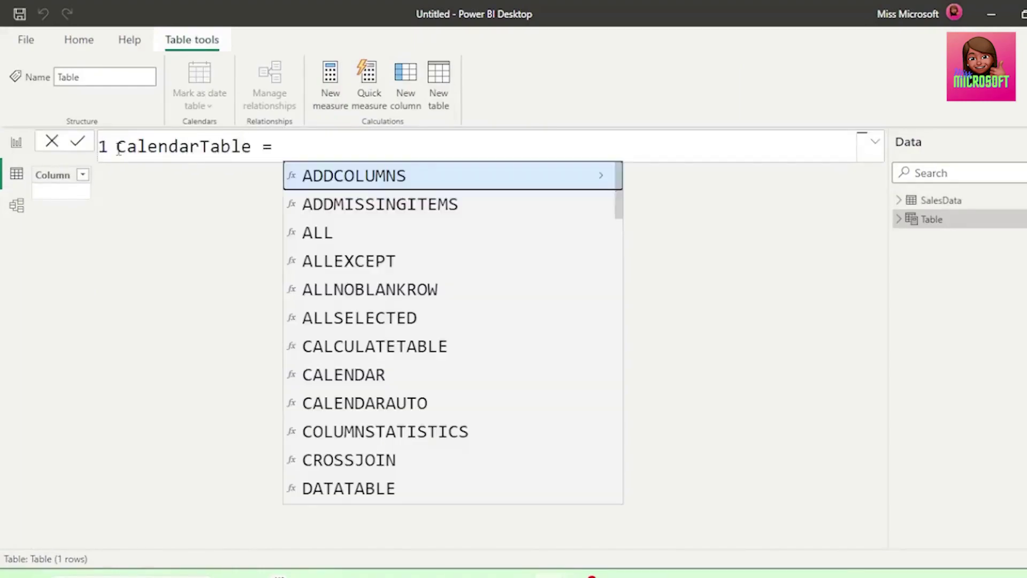
type("Ca")
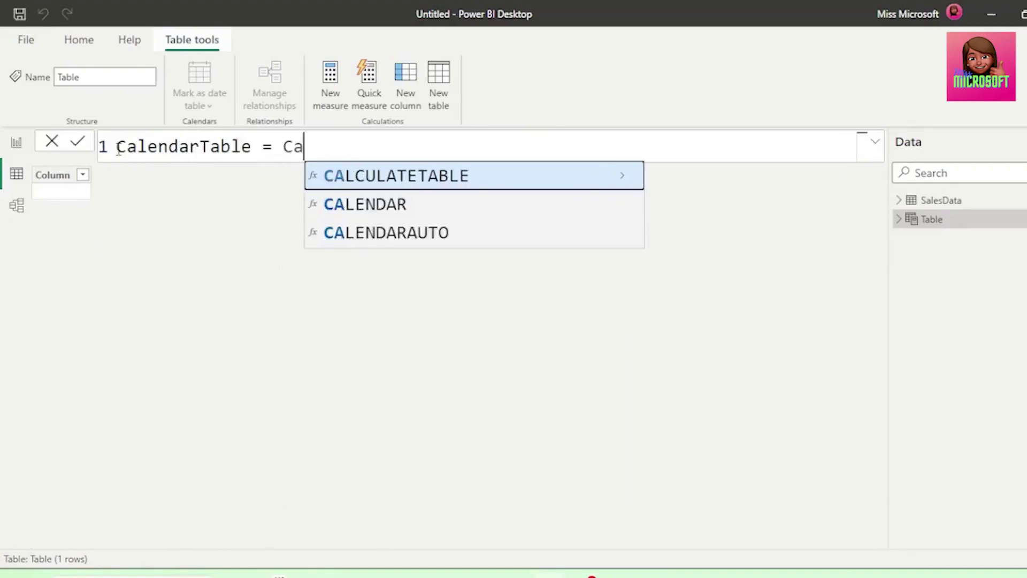
left_click(364, 245)
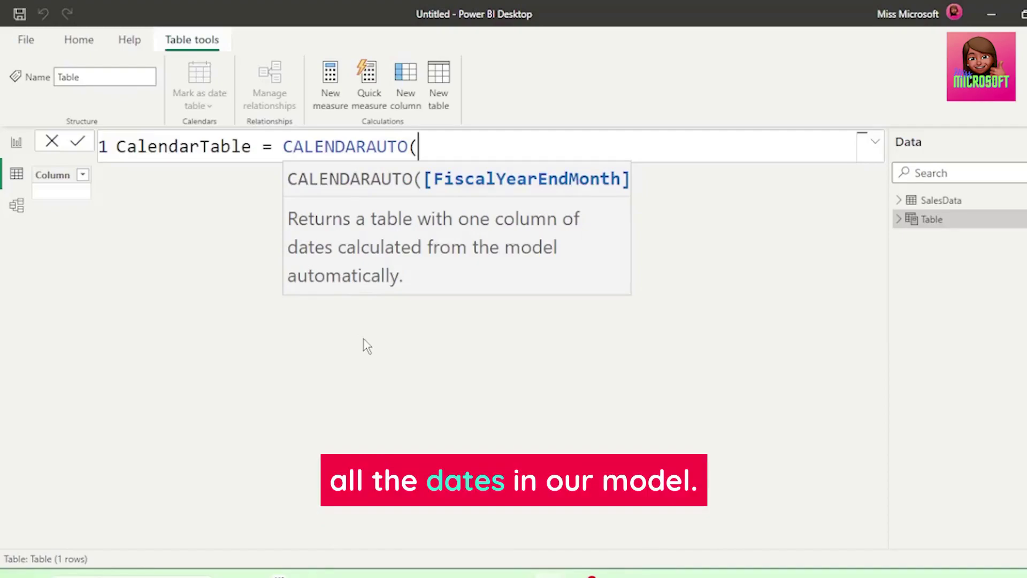
type(")")
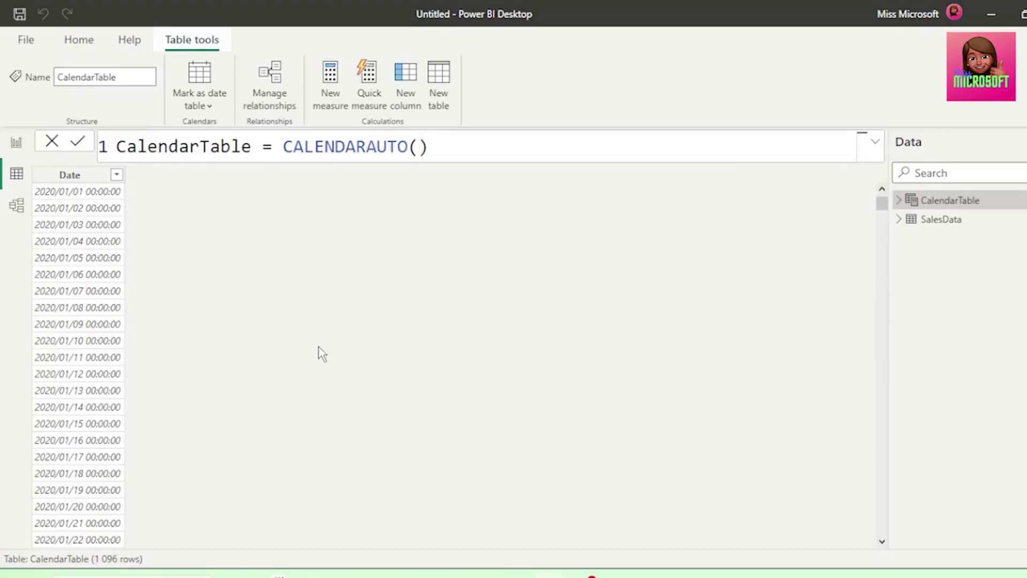
Add a calculated column Year = YEAR(CalendarTable[Date]) to CalendarTable.
left_click(411, 105)
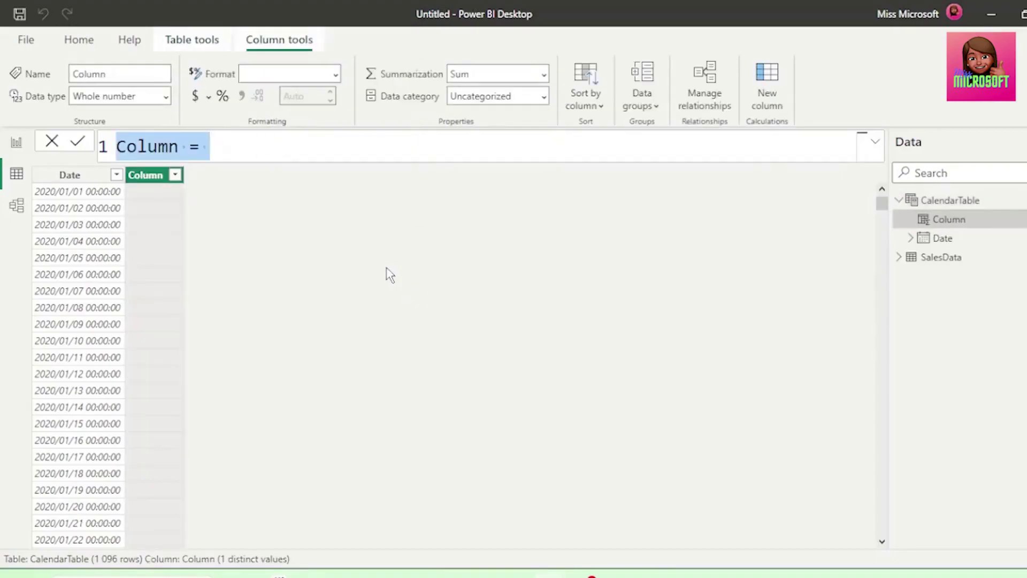
type("Ye")
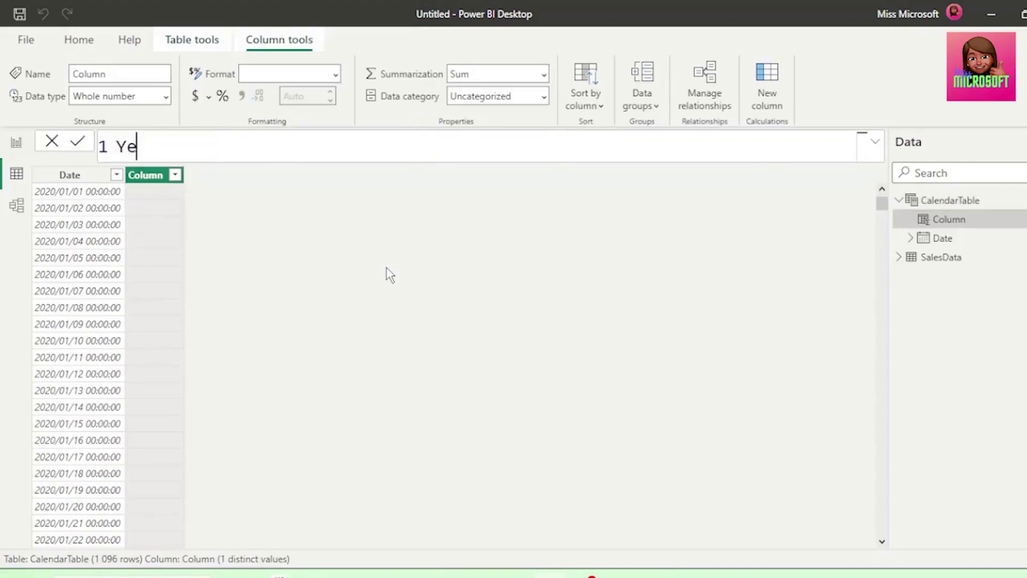
type("ar = Y")
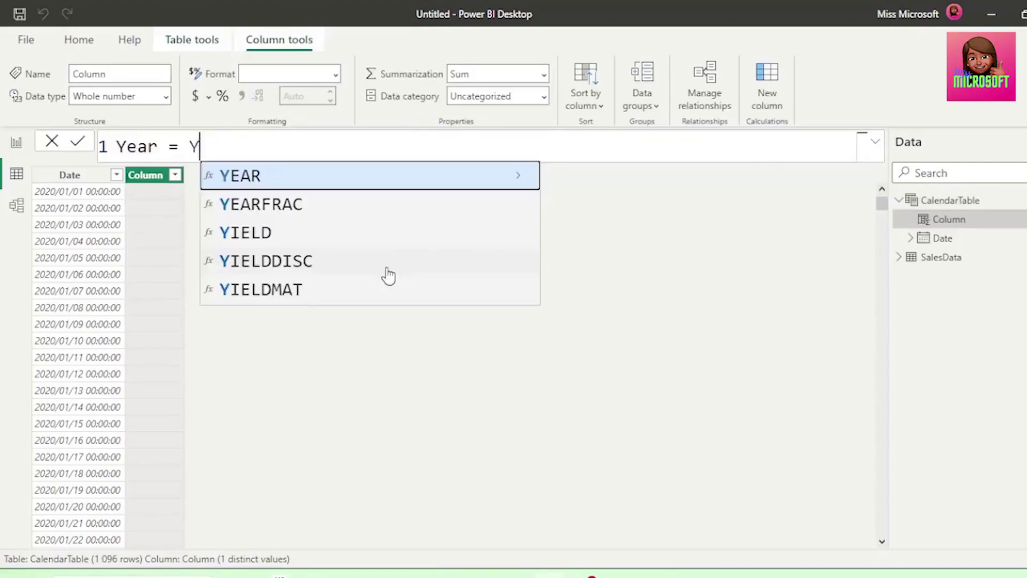
key("Tab")
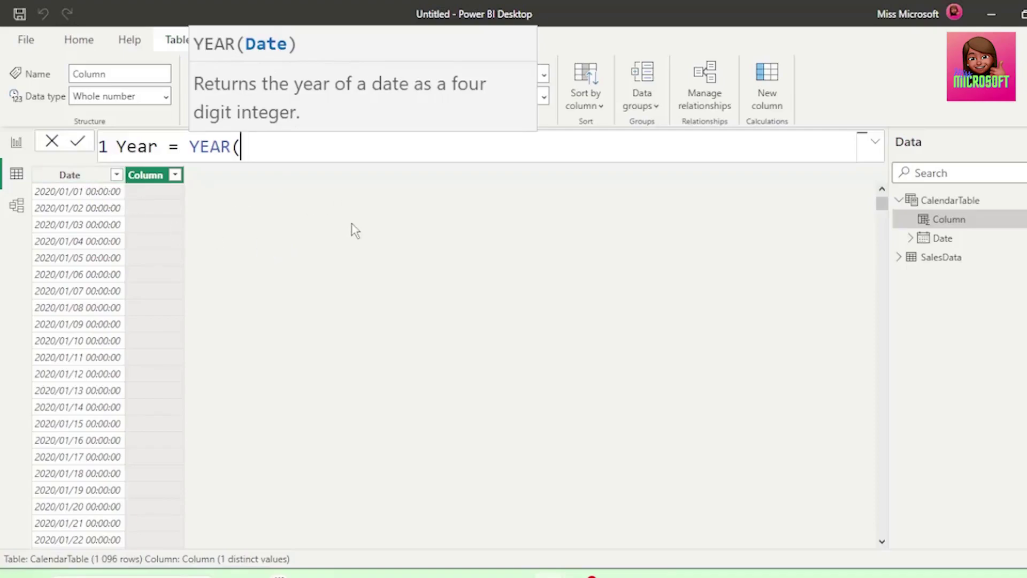
type("D")
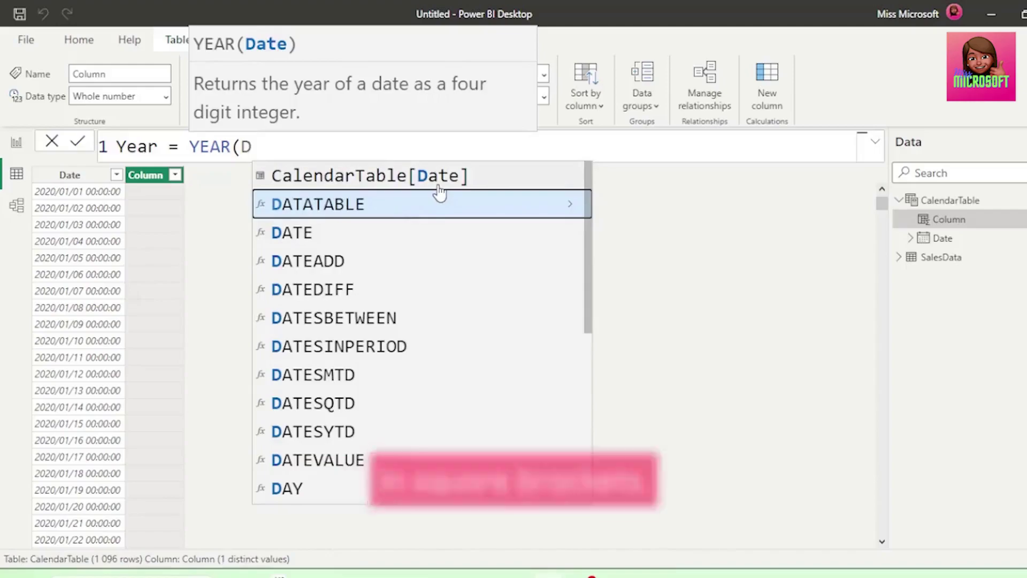
left_click(438, 185)
type(")")
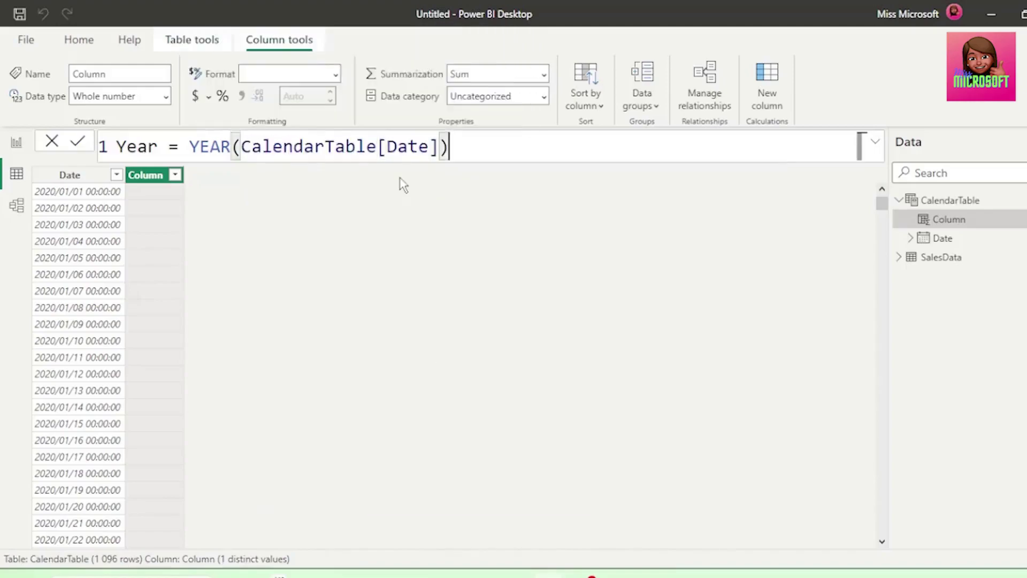
key("Return")
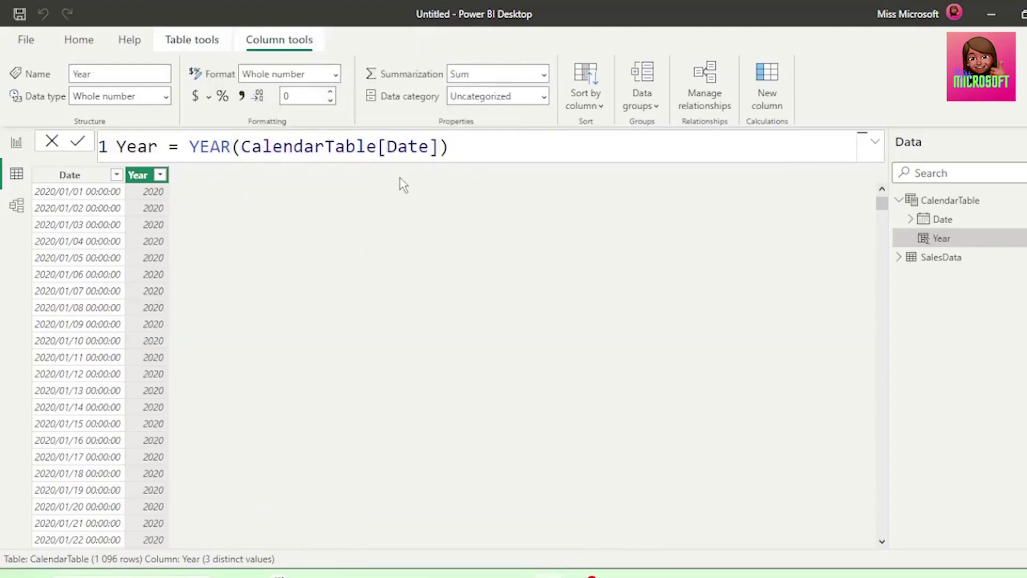
Add a Month column defined as FORMAT(CalendarTable[Date], "MMMM").
left_click(772, 107)
type("Month = ")
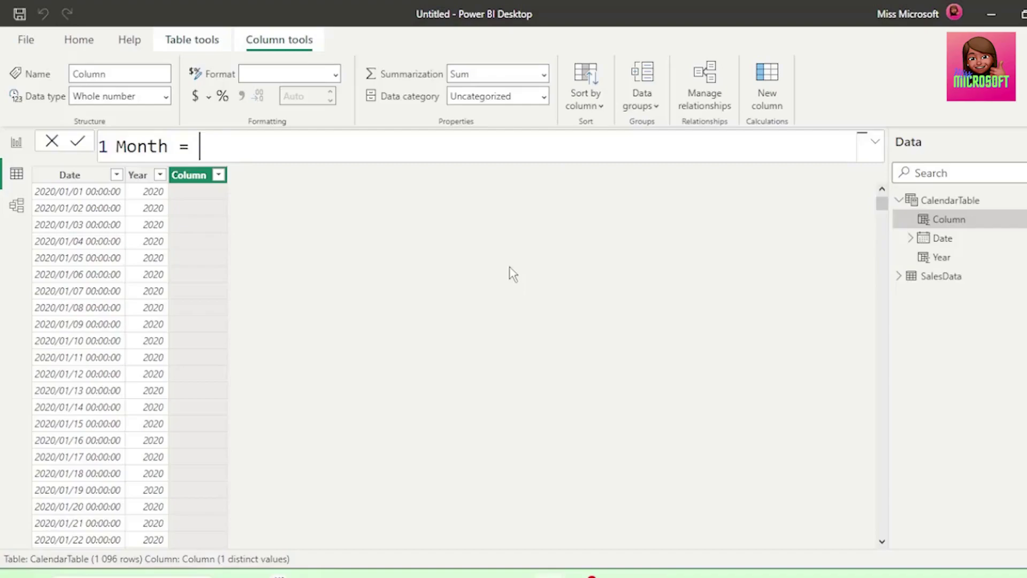
type("forma")
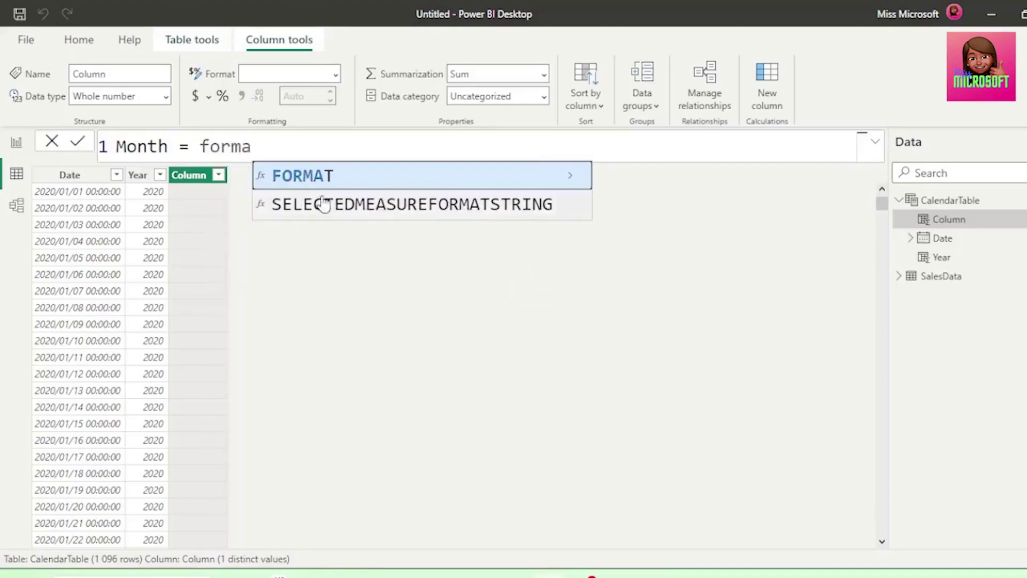
key("Tab")
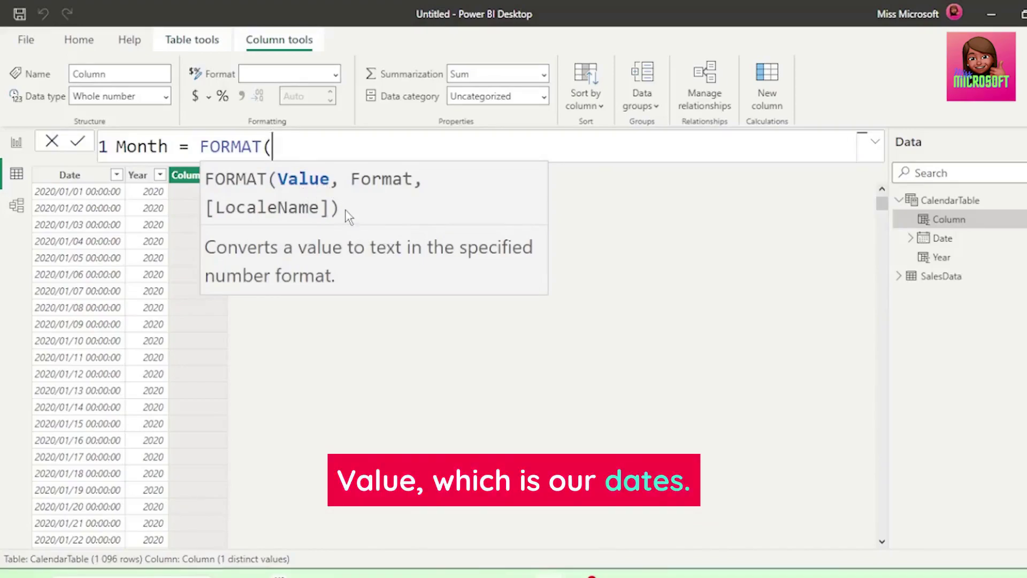
type("D")
key("Caps_Lock")
type("a")
scroll(434, 208, "up", 3)
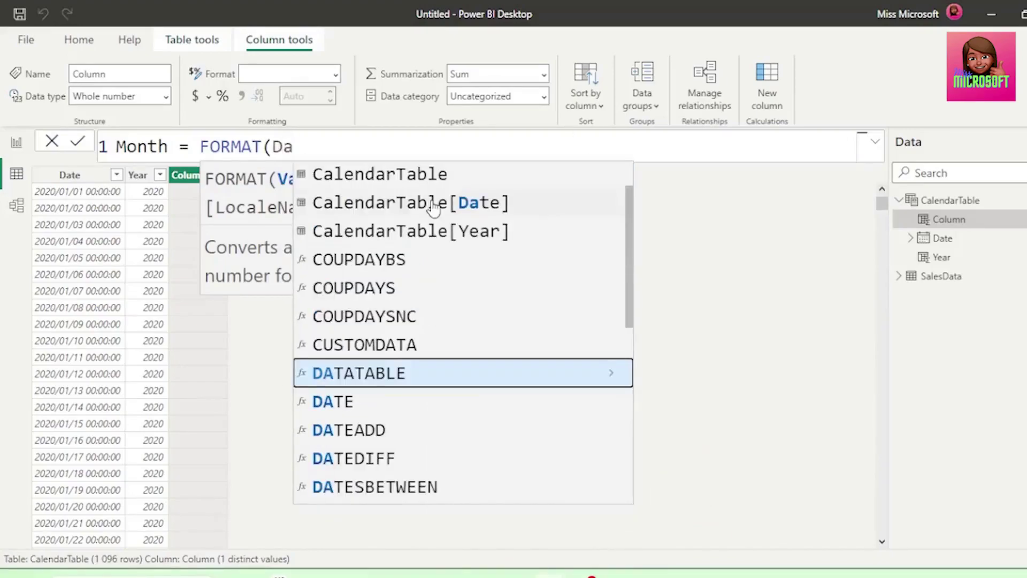
left_click(434, 207)
type(", ")
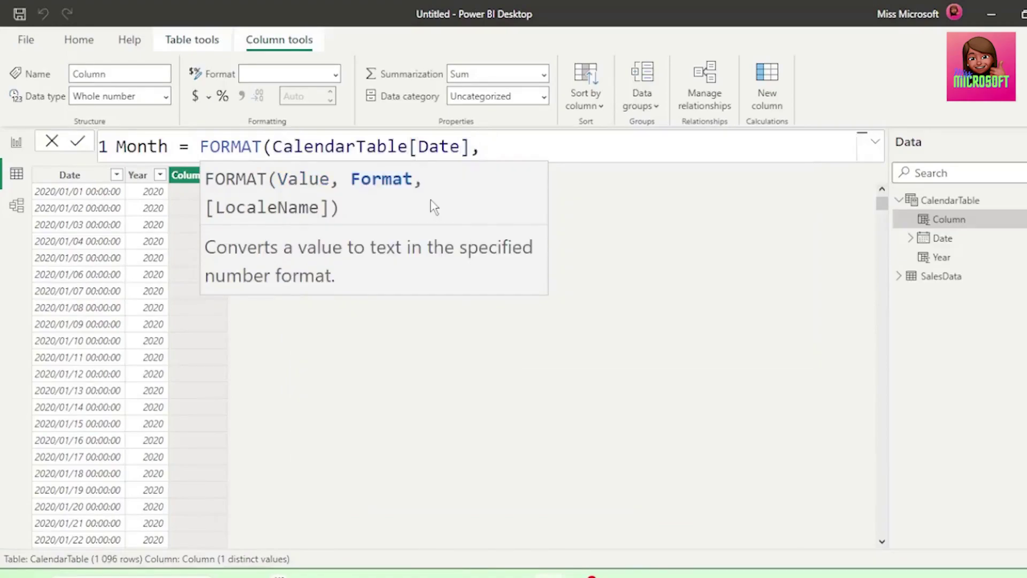
type("\"MMMM\")")
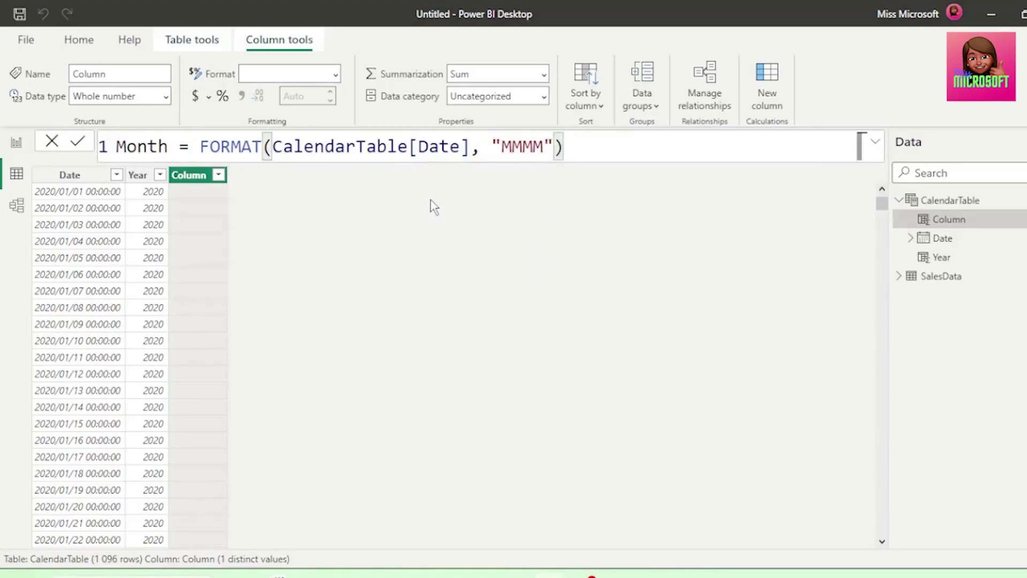
key("Return")
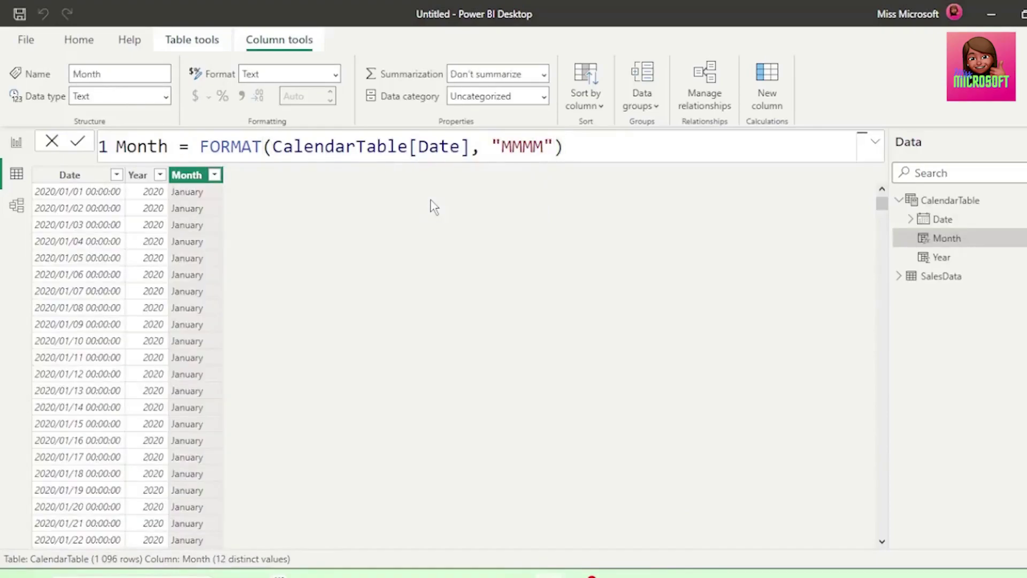
Shorten the Month format code to "MMM" so it shows abbreviated names like Jan.
left_click(543, 146)
key("BackSpace")
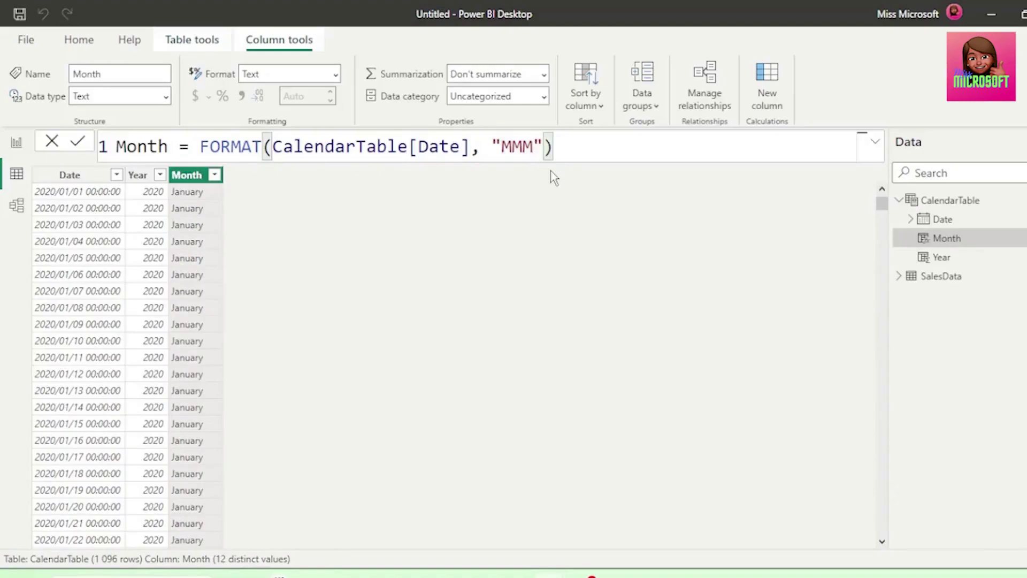
key("Return")
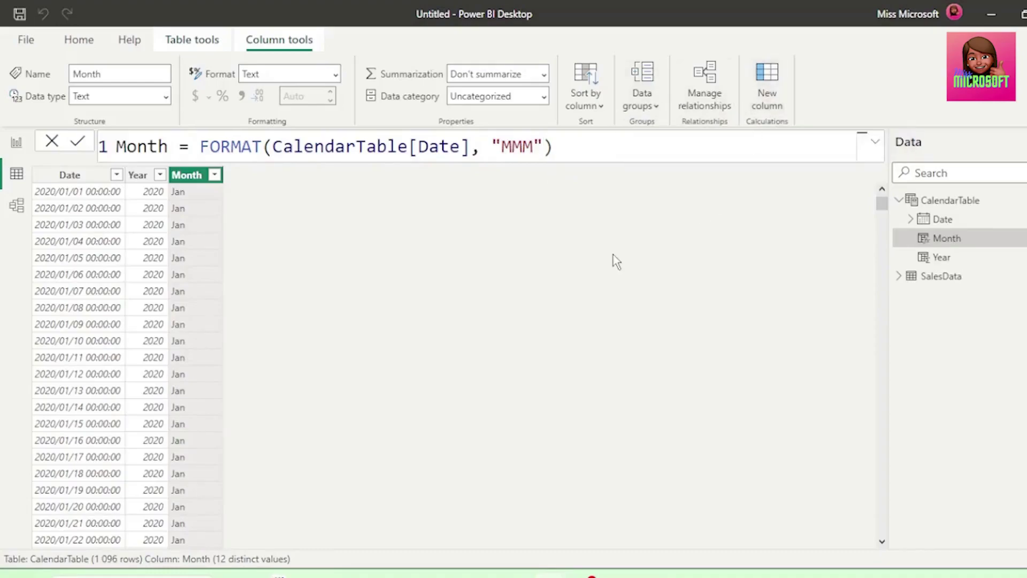
Add a Month Number column defined as MONTH(CalendarTable[Date]), giving 12 distinct values.
type("Month Num")
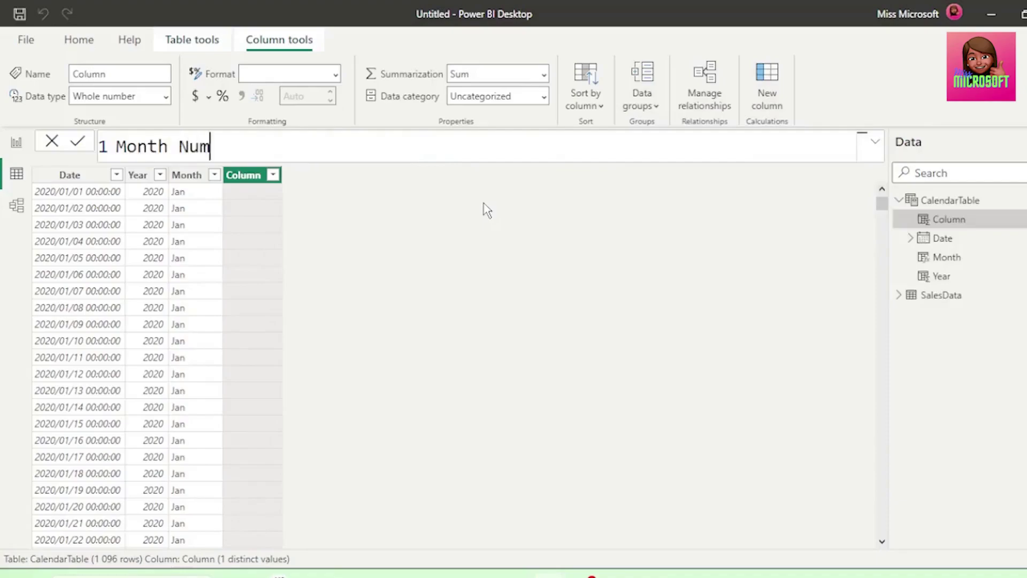
type("ber = Mon")
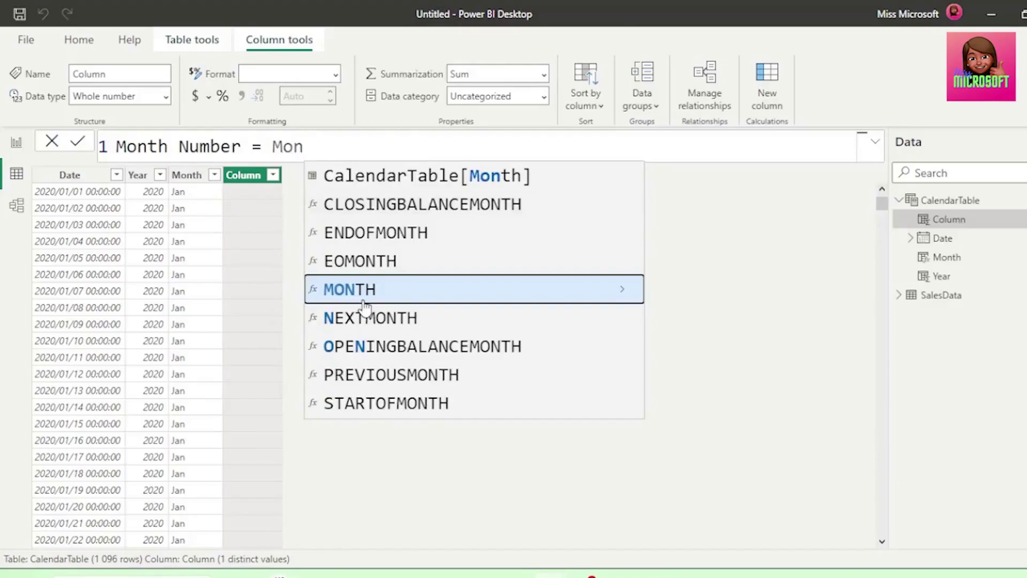
key("Tab")
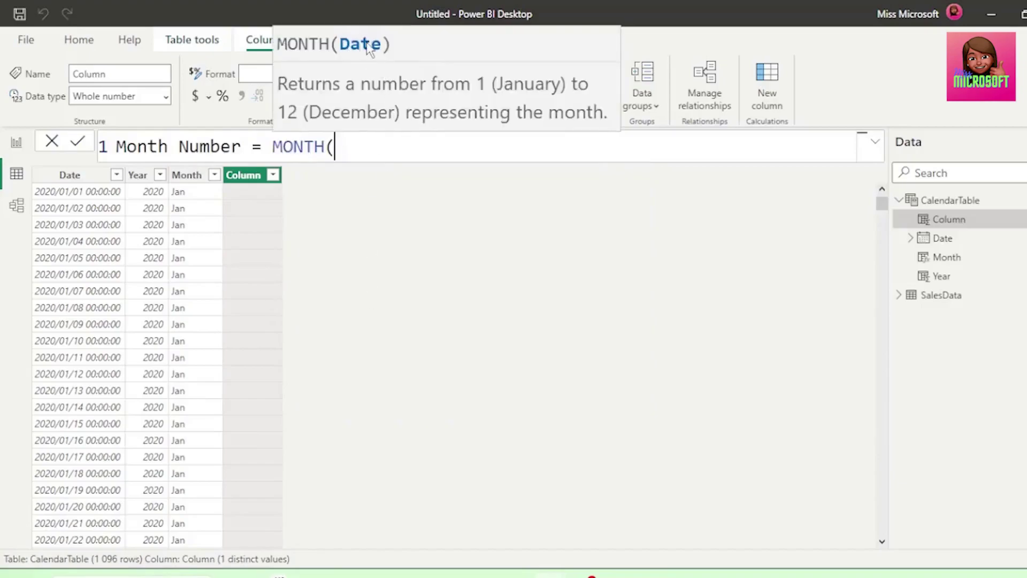
type("D")
left_click(468, 183)
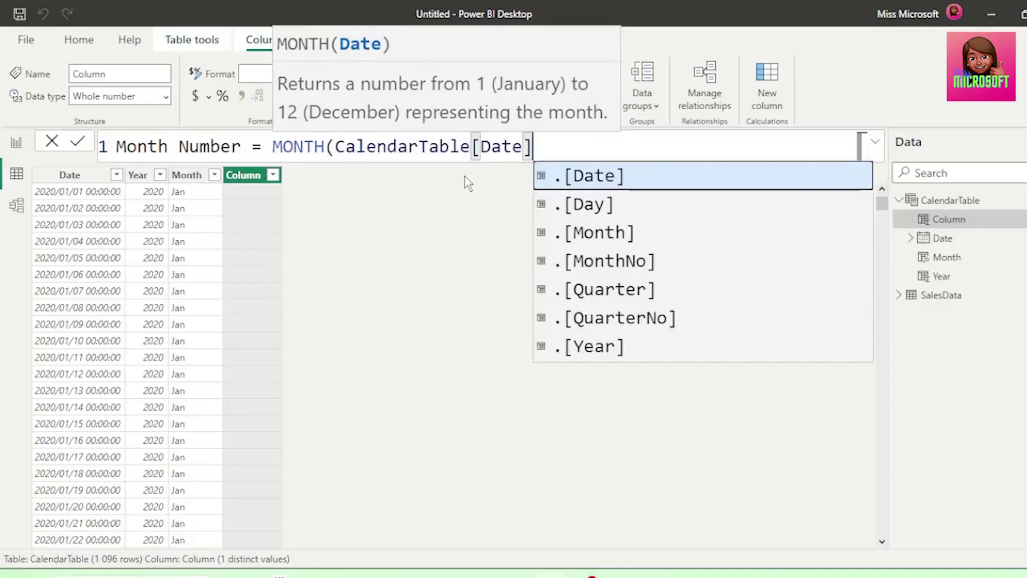
type(")")
key("Return")
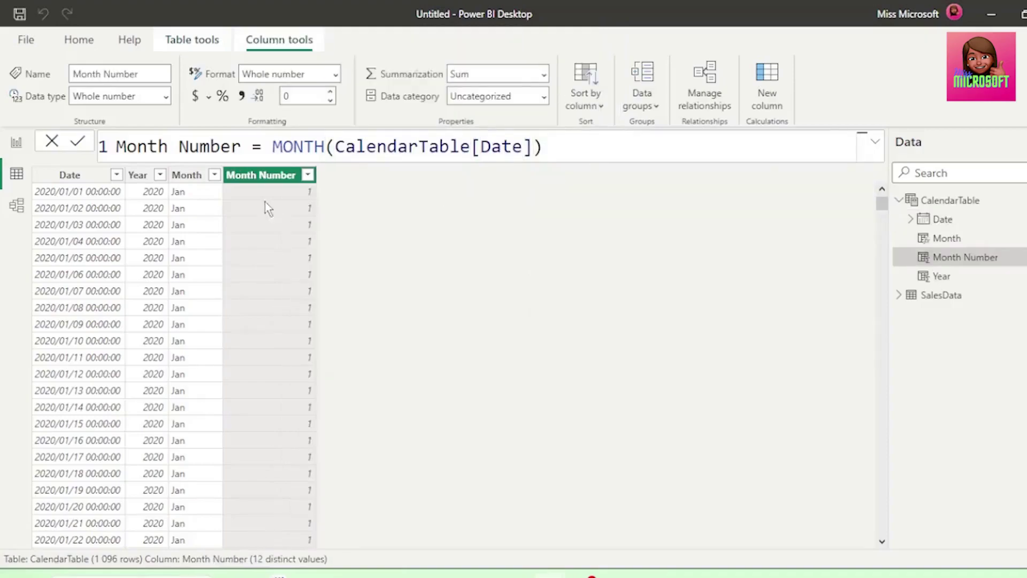
scroll(395, 436, "down", 6)
scroll(406, 433, "up", 6)
Add a Quarter column using QUARTER(CalendarTable[Date]).
type("Quarter =")
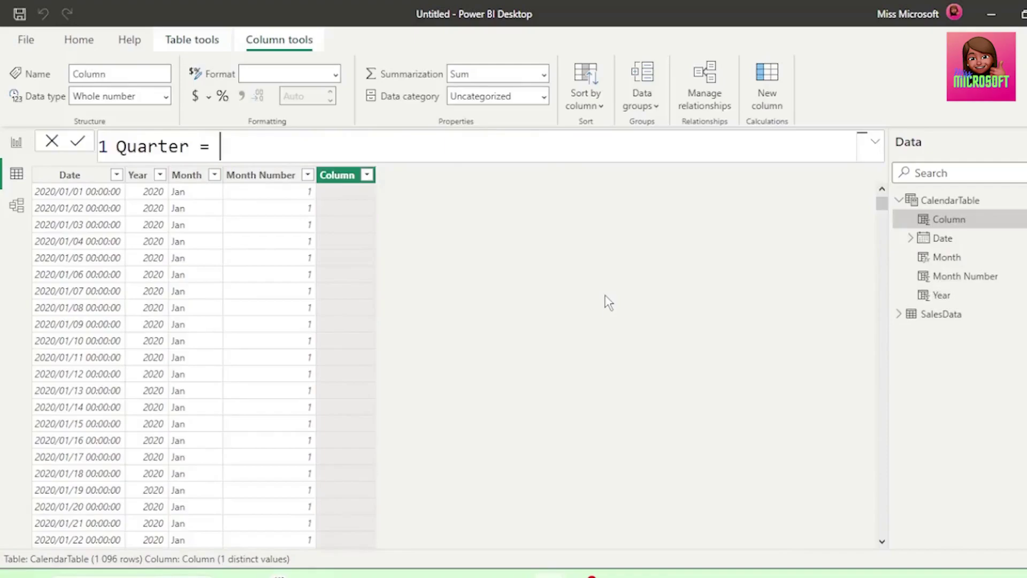
type(" Q")
left_click(355, 181)
type("da")
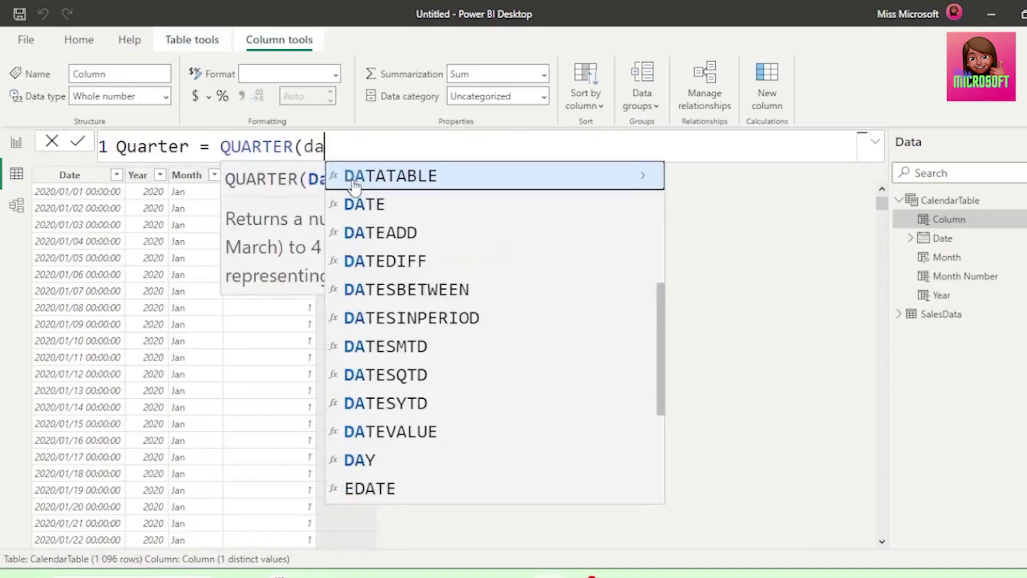
scroll(476, 252, "up", 4)
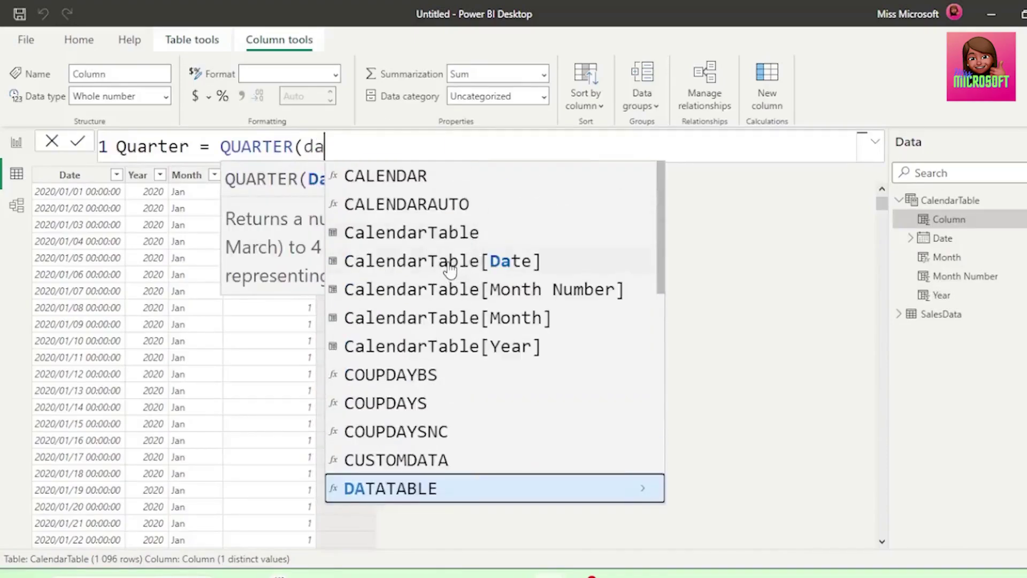
left_click(452, 267)
type(")")
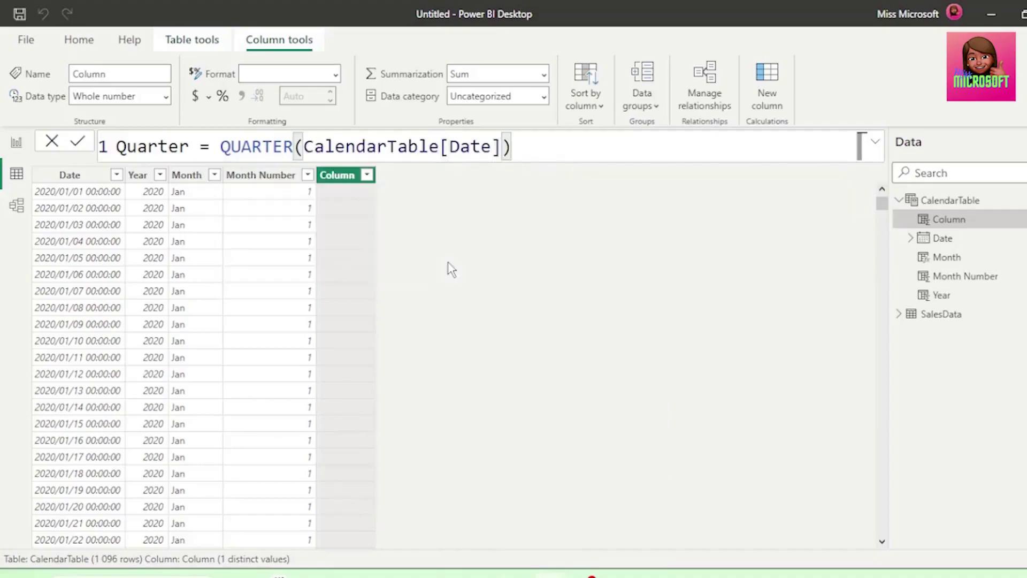
key("Return")
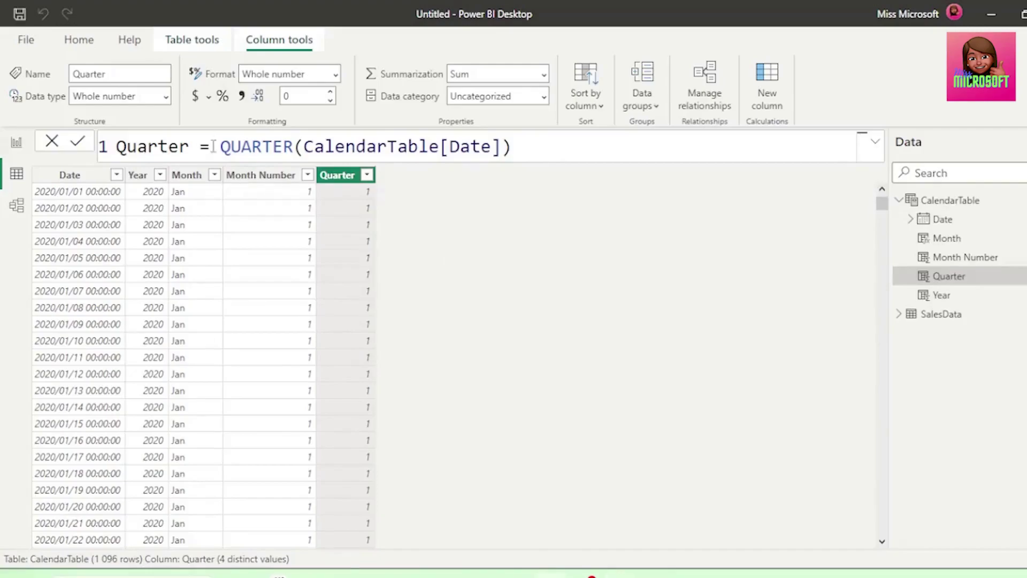
Prefix the Quarter formula with "Q" & so it shows labels like Q1, and check the values.
type("\"Q")
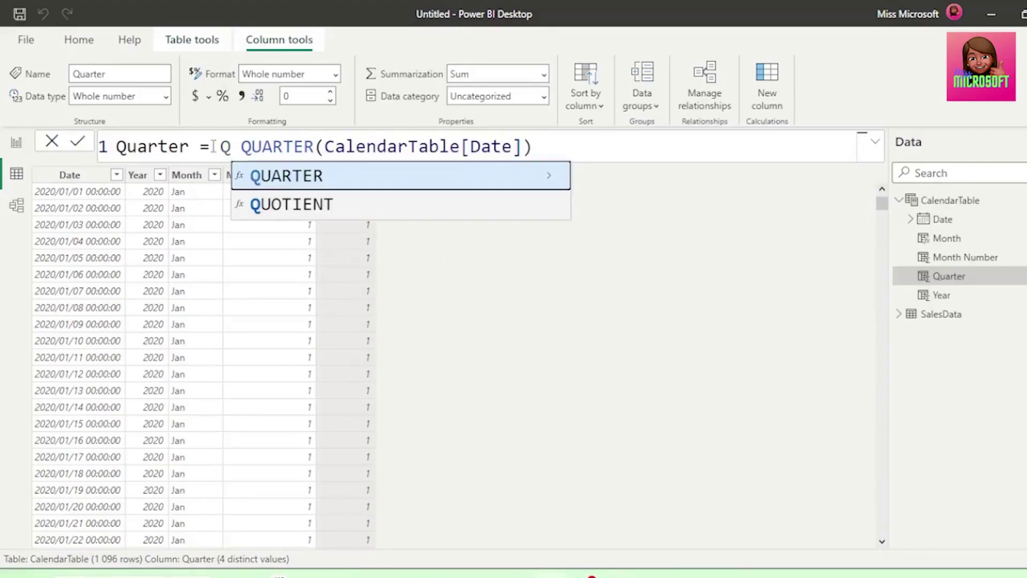
type("\"")
key("Left")
key("Left")
type("\"")
key("Right")
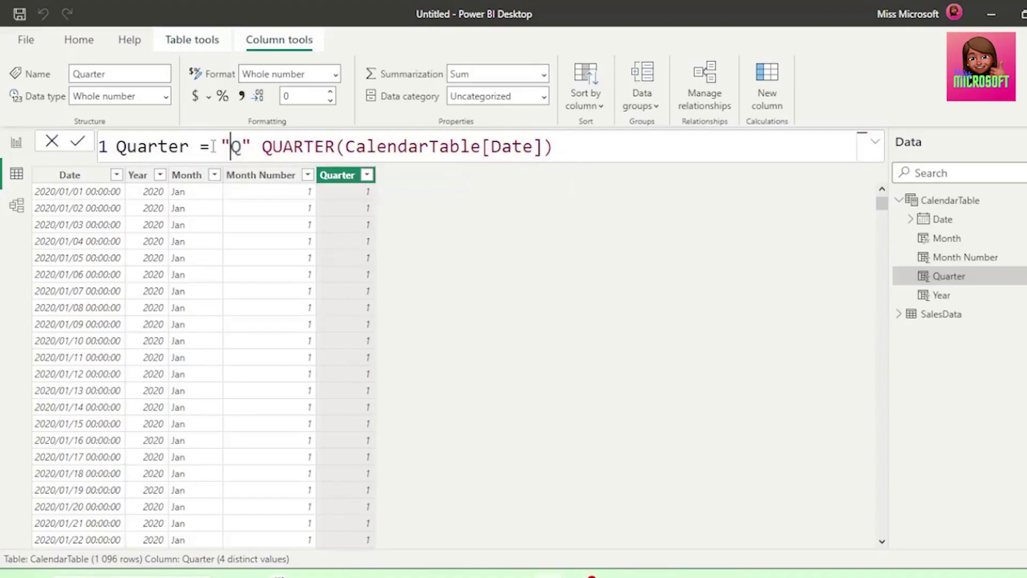
key("Right")
key("Right")
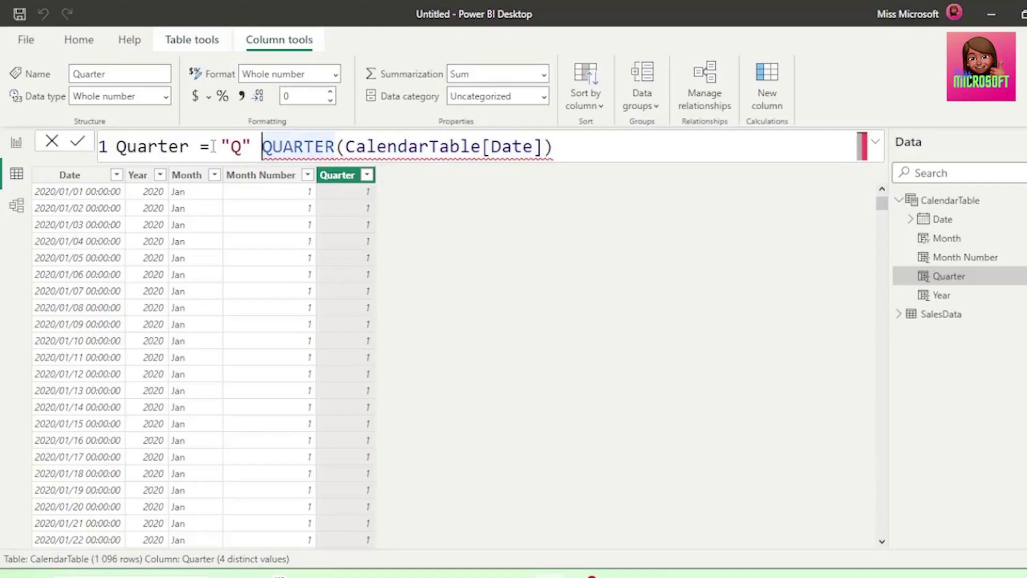
type("&")
key("Return")
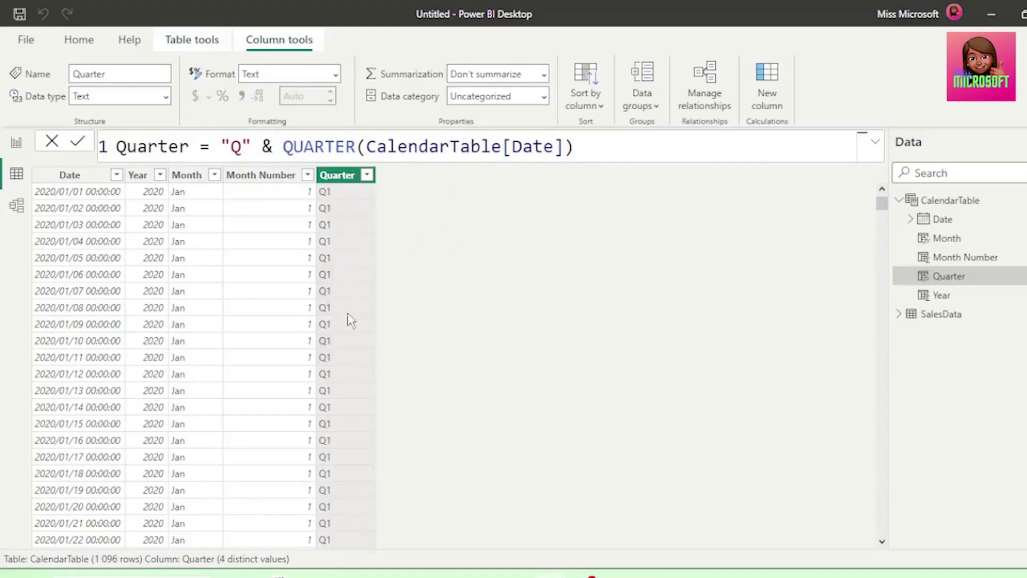
left_click(367, 175)
left_click(518, 364)
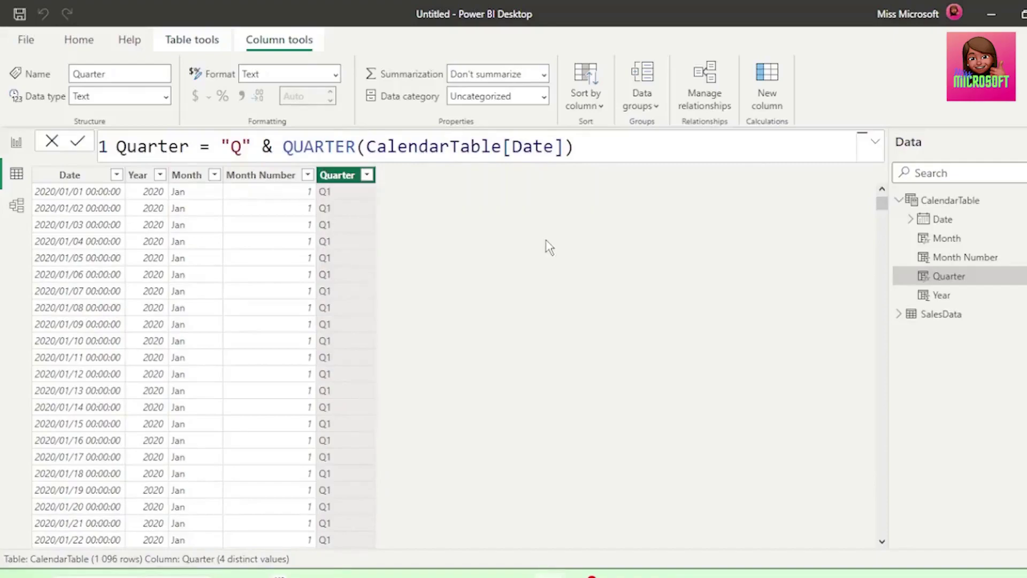
Add a DD/MM/YY column defined as FORMAT(CalendarTable[Date], "dd/mm/yyyy"), showing dates like 01/01/2020.
left_click(767, 94)
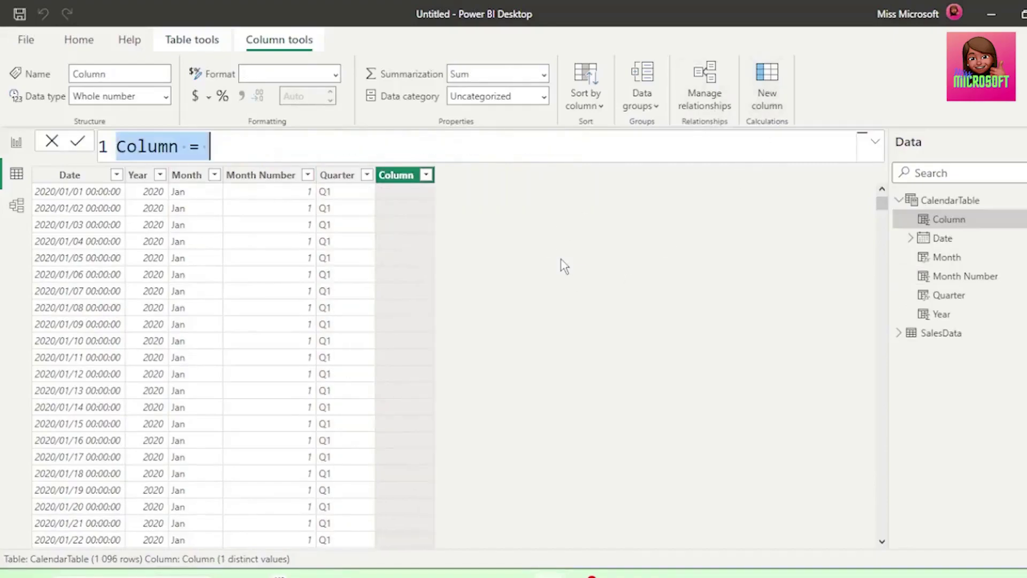
type("DD")
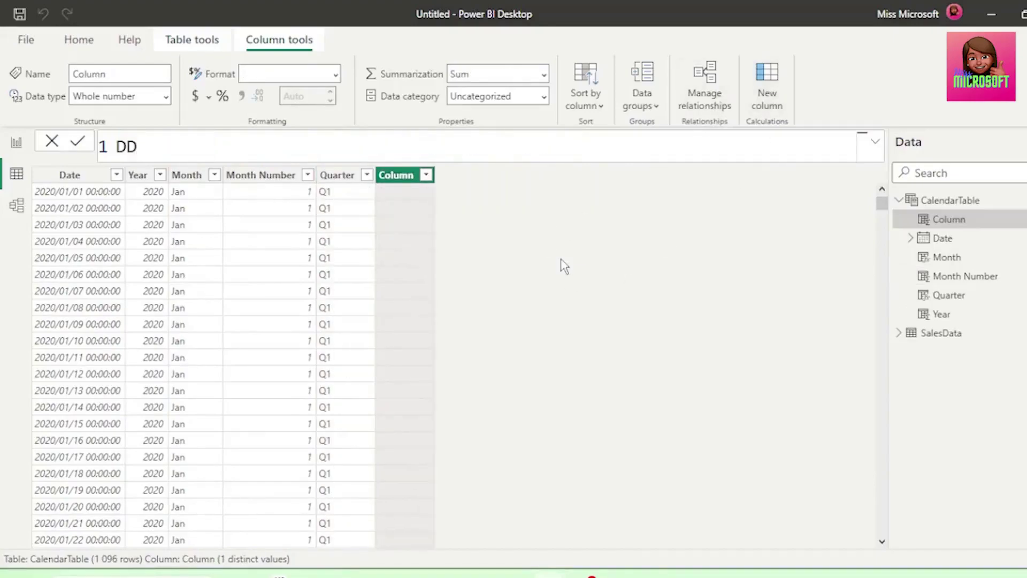
type("/MM/YY")
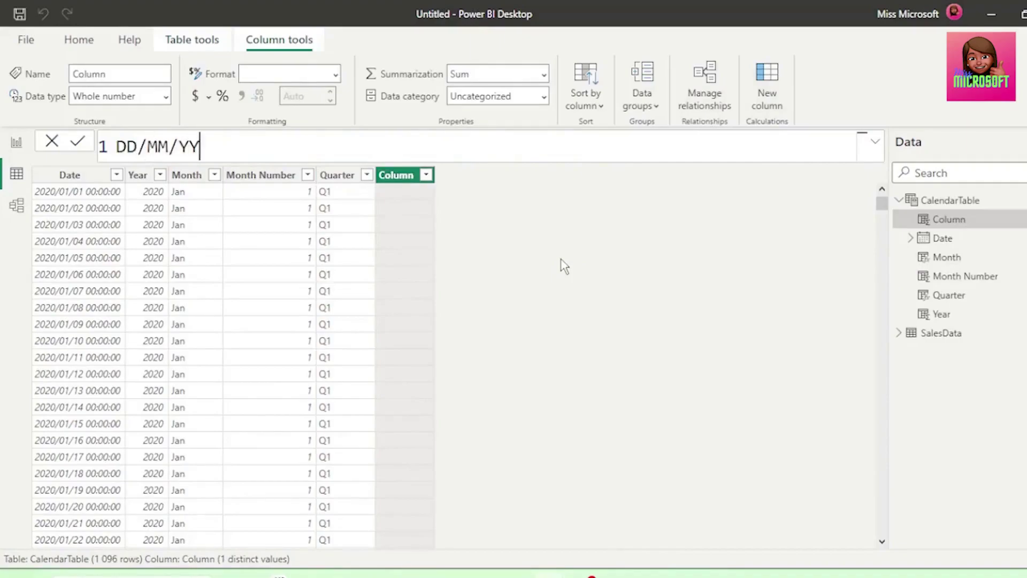
type(" = FORMAT(")
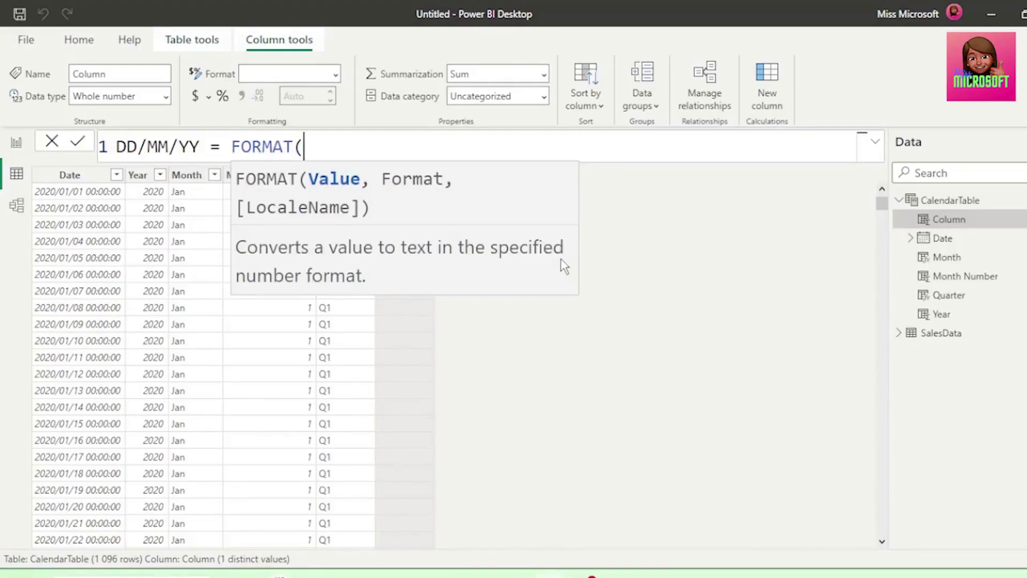
type("cal")
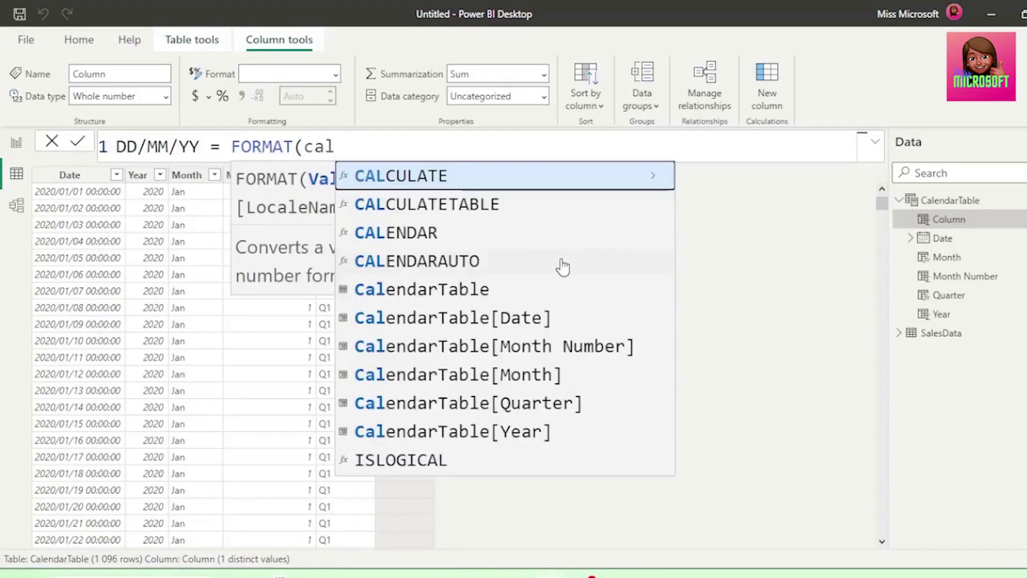
left_click(497, 323)
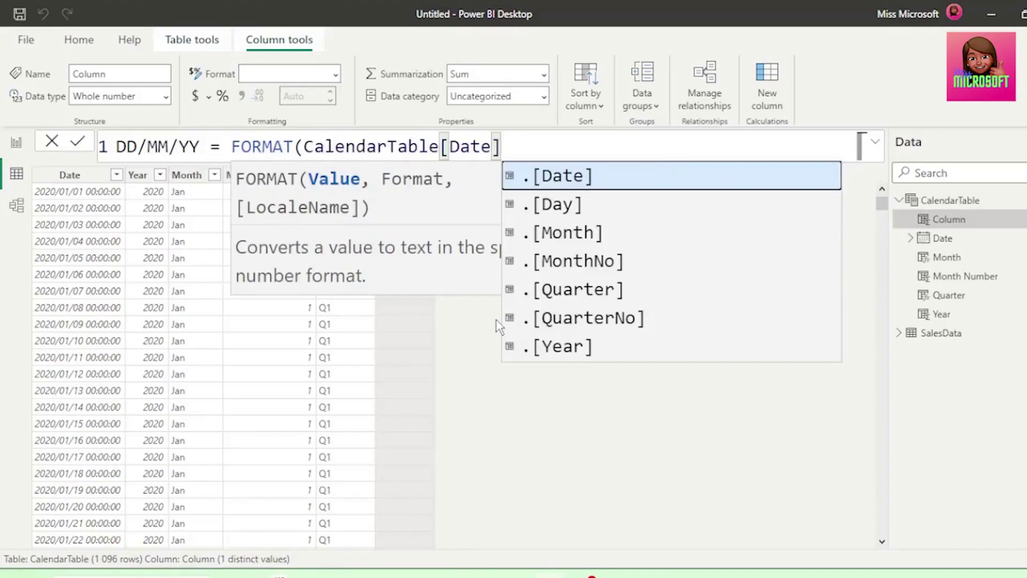
type(", ")
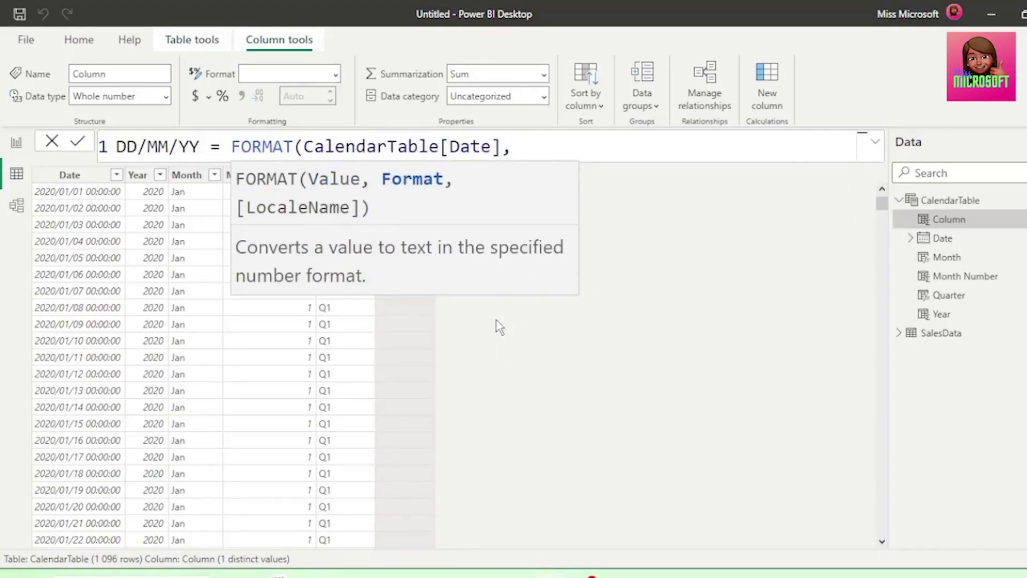
type("\"dd/mm/")
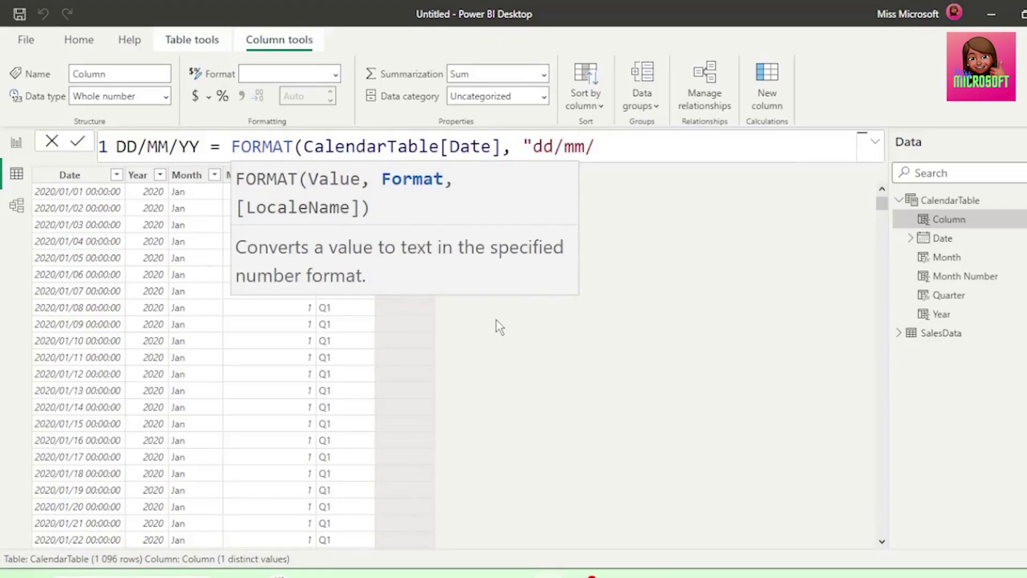
type("yyyy\")")
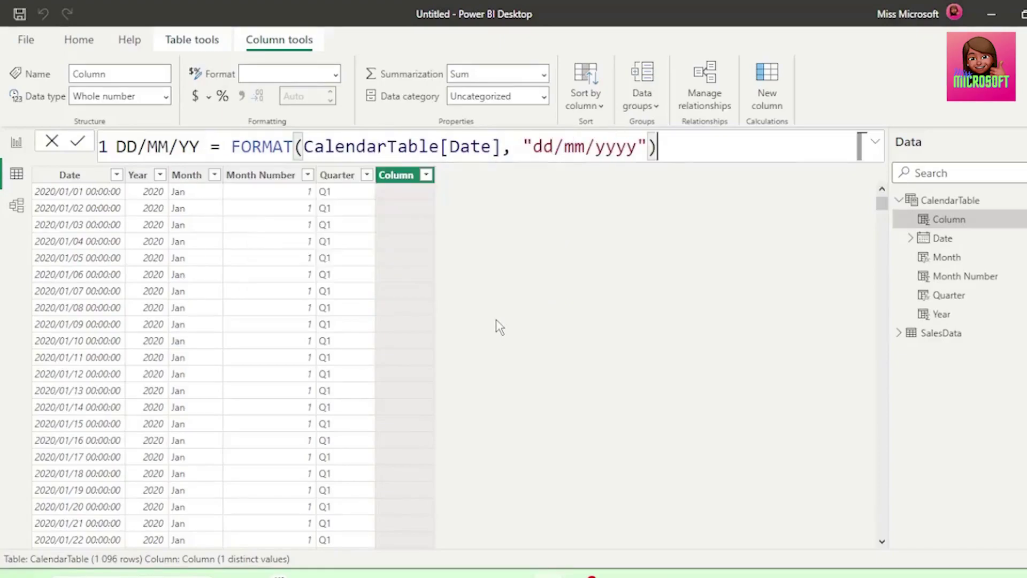
key("Return")
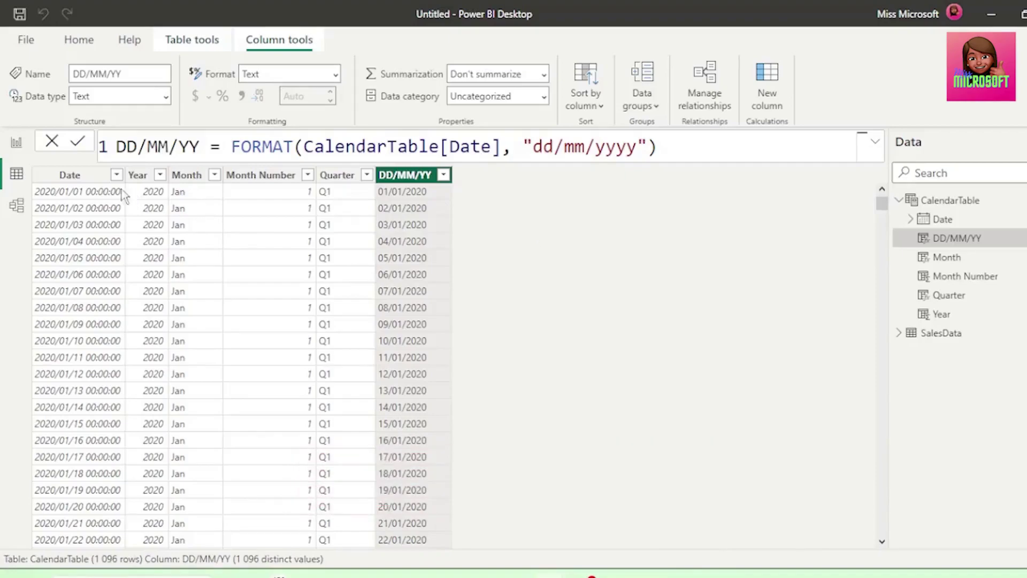
Change the CalendarTable definition to CALENDARAUTO(9) so dates start at 2019/10/01.
left_click(71, 175)
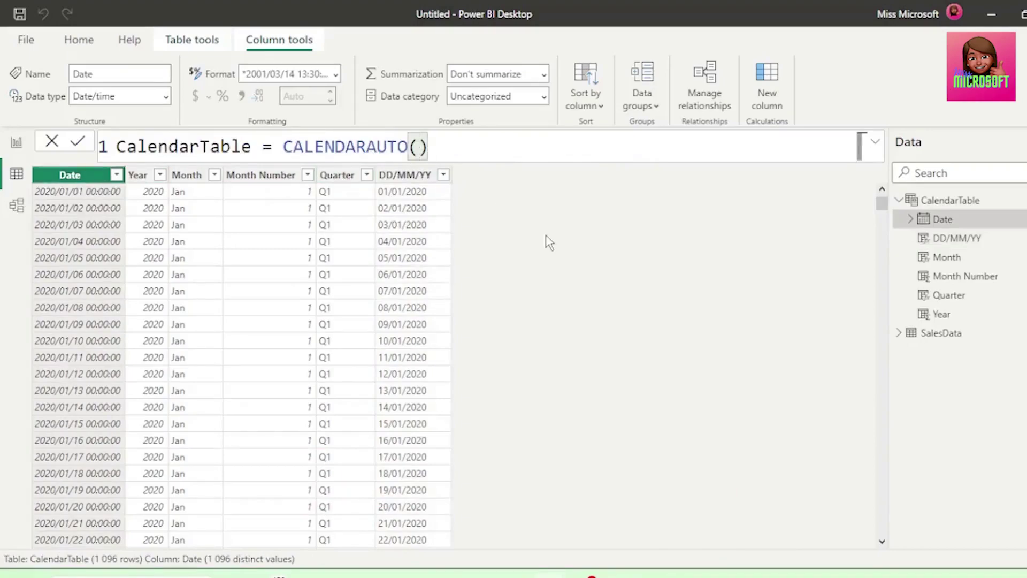
type("9")
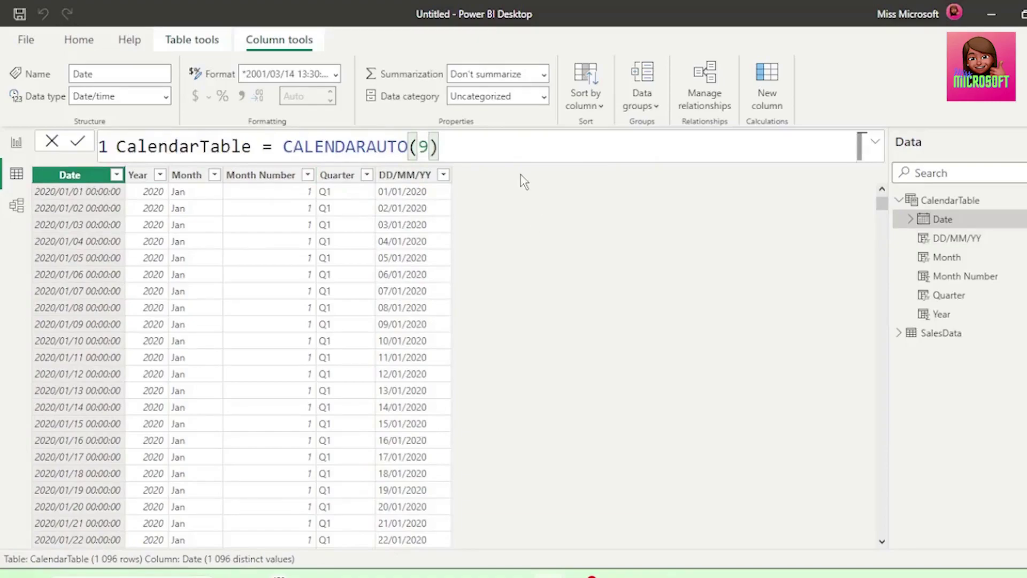
key("Return")
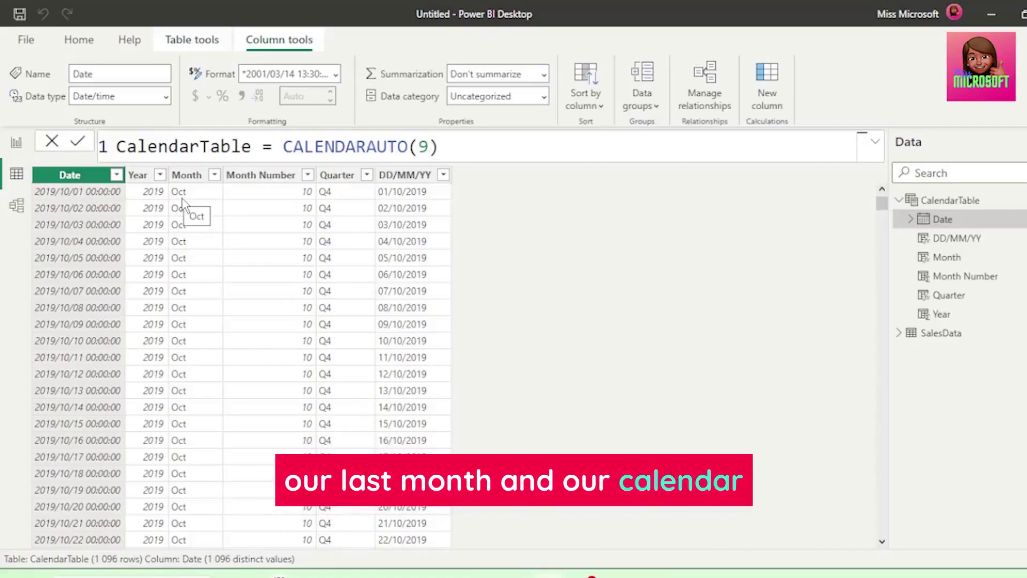
left_click(264, 197)
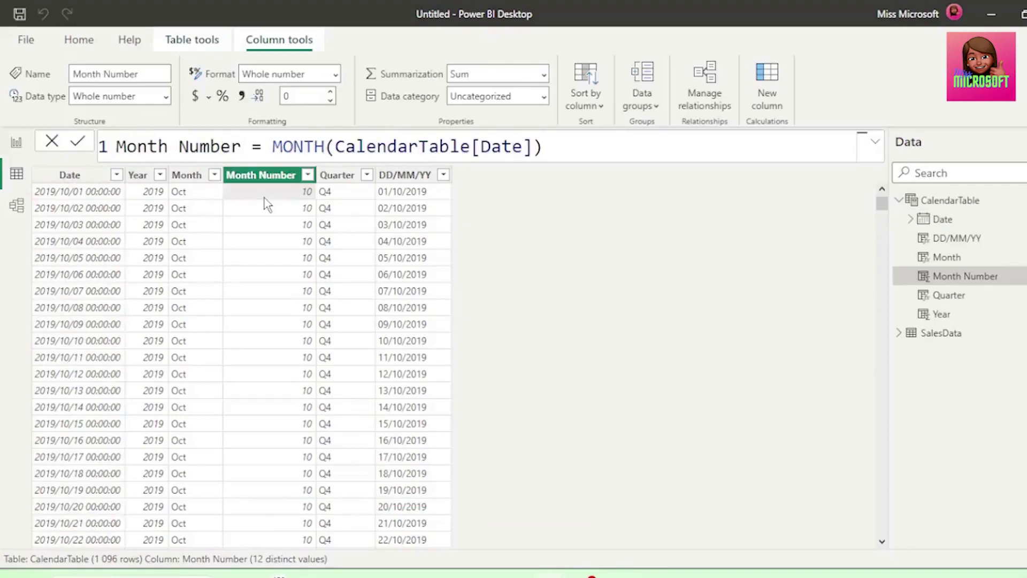
left_click(356, 198)
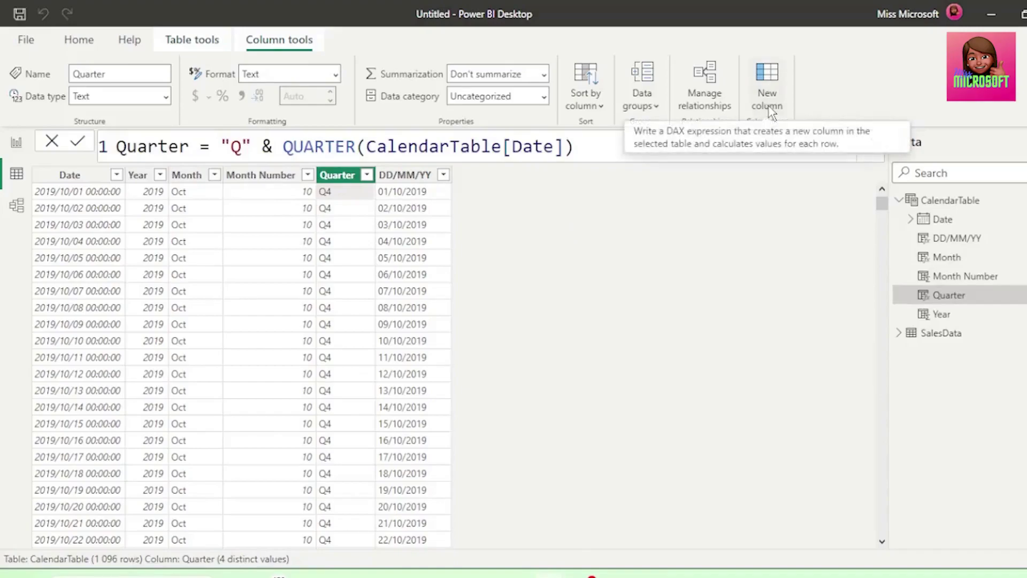
Define the new Fiscal Quarter column as EDATE(CalendarTable[Date], 1), shifting dates like 2019/10/01 to 2019/11/01.
type("F")
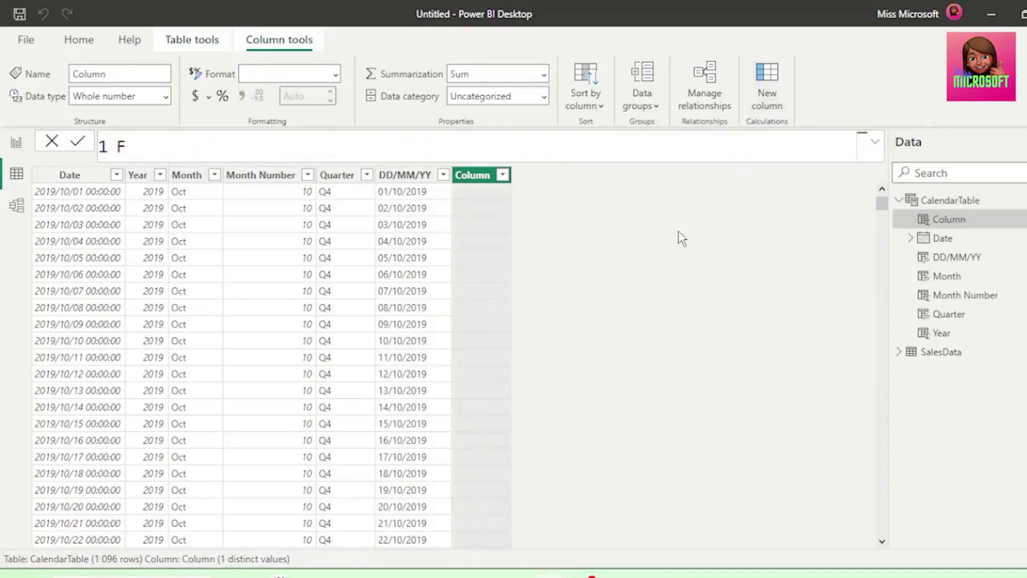
type("iscal Quarter =")
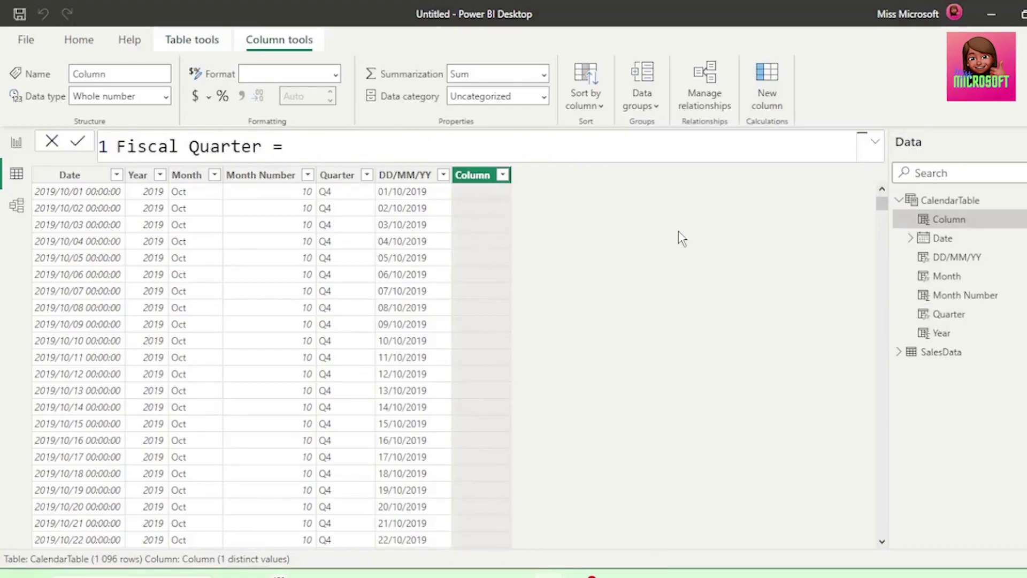
type(" Ed")
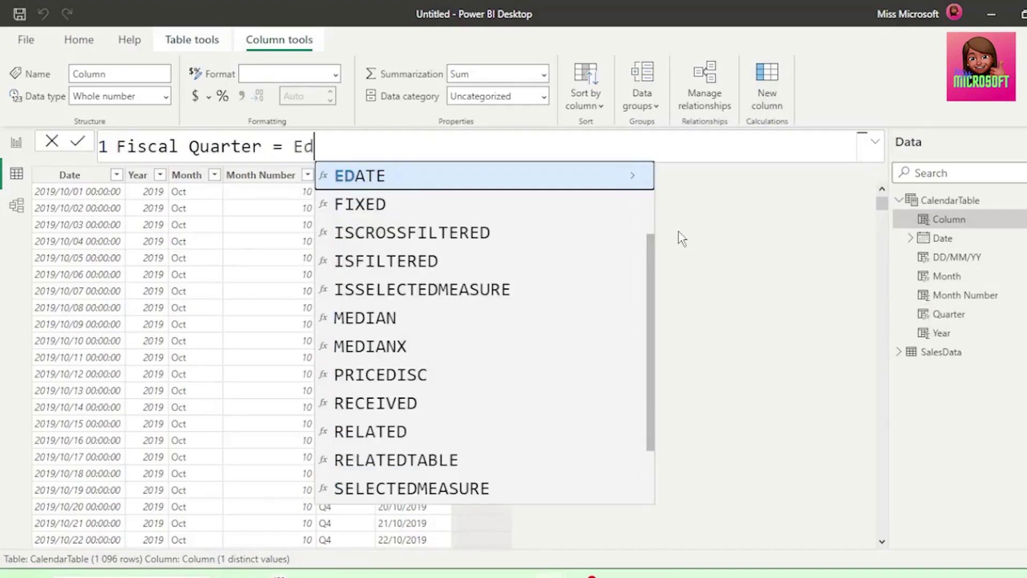
left_click(380, 177)
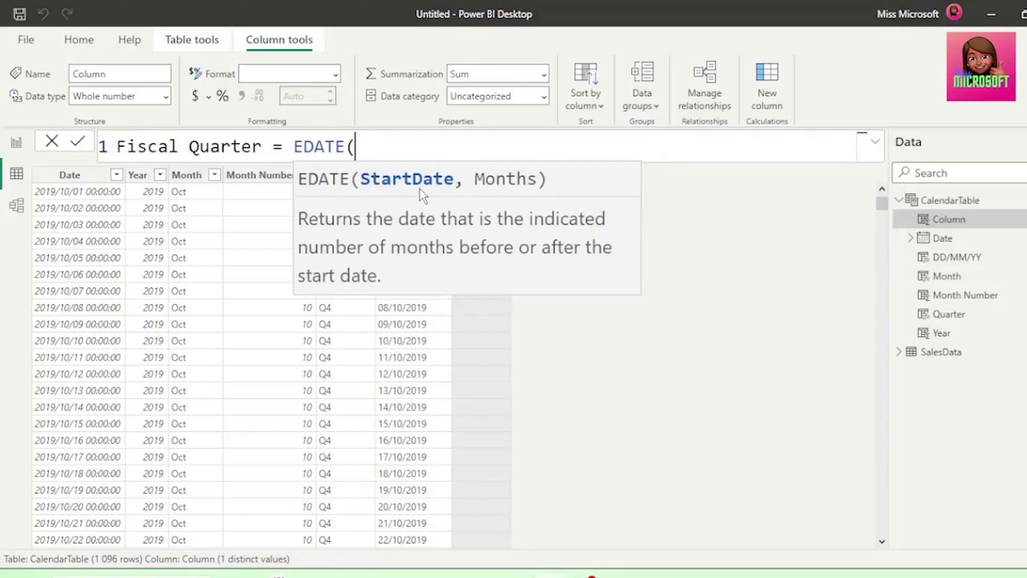
type("Dat")
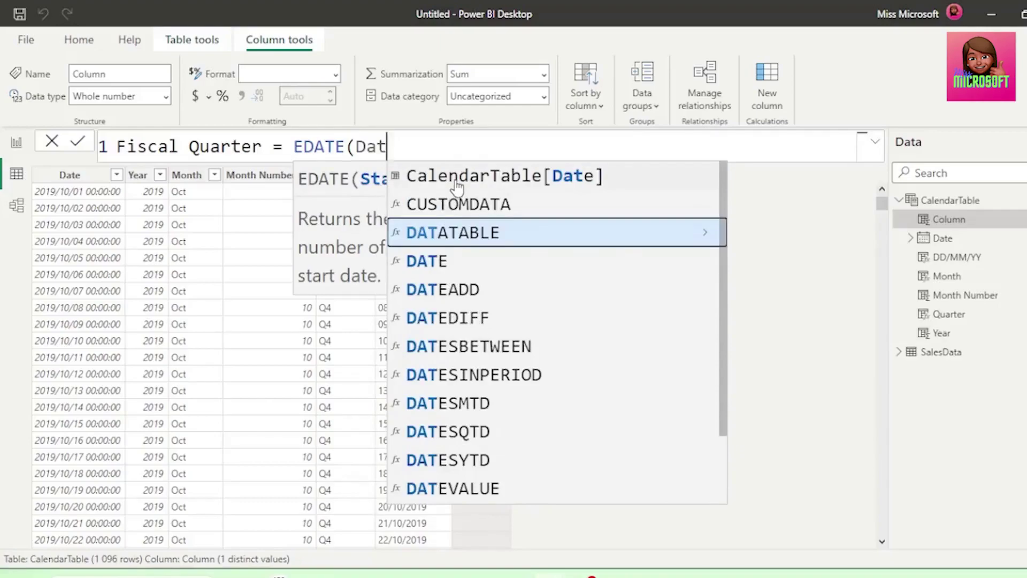
left_click(456, 176)
type(",")
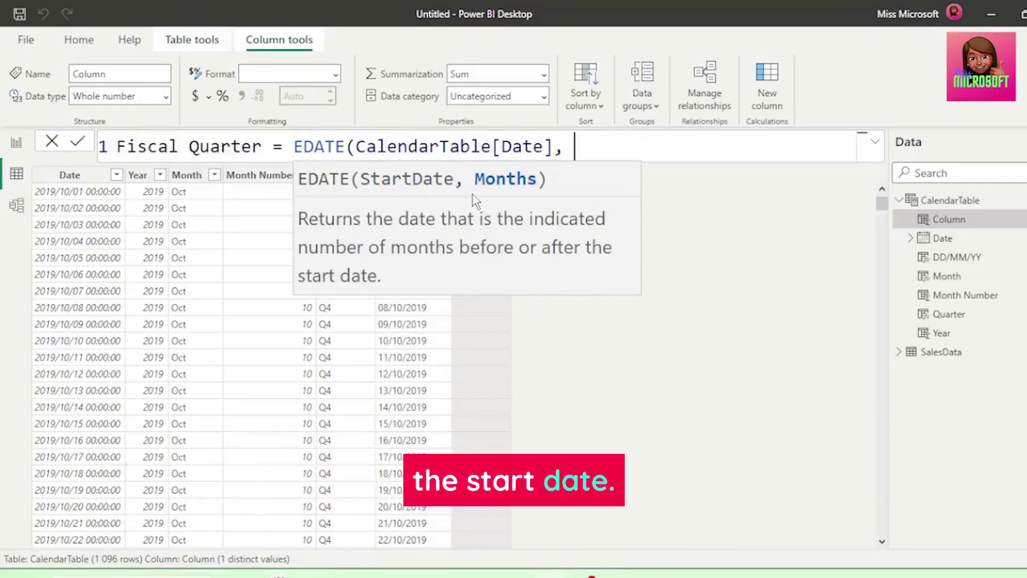
type(" 1")
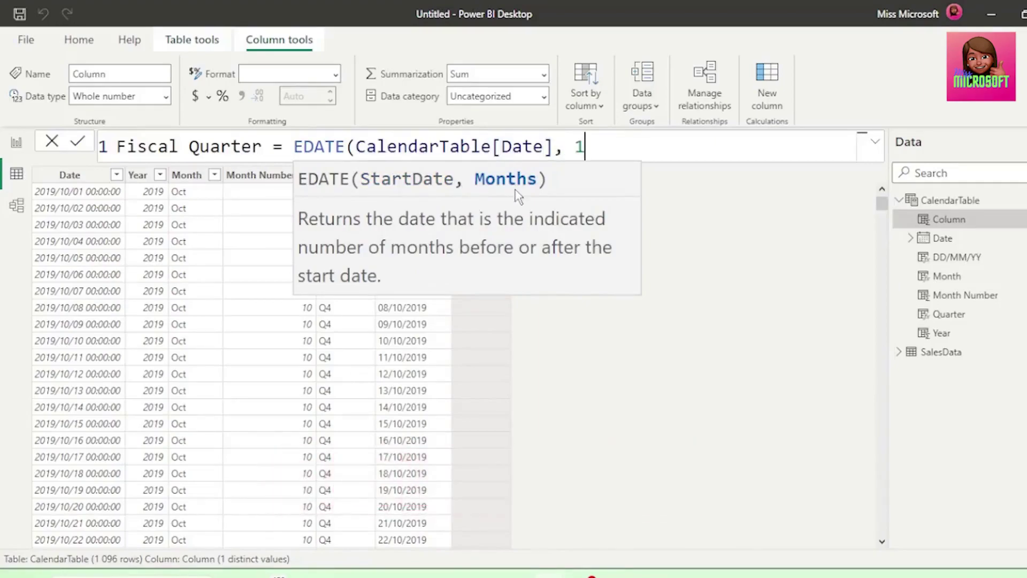
type(")")
key("Return")
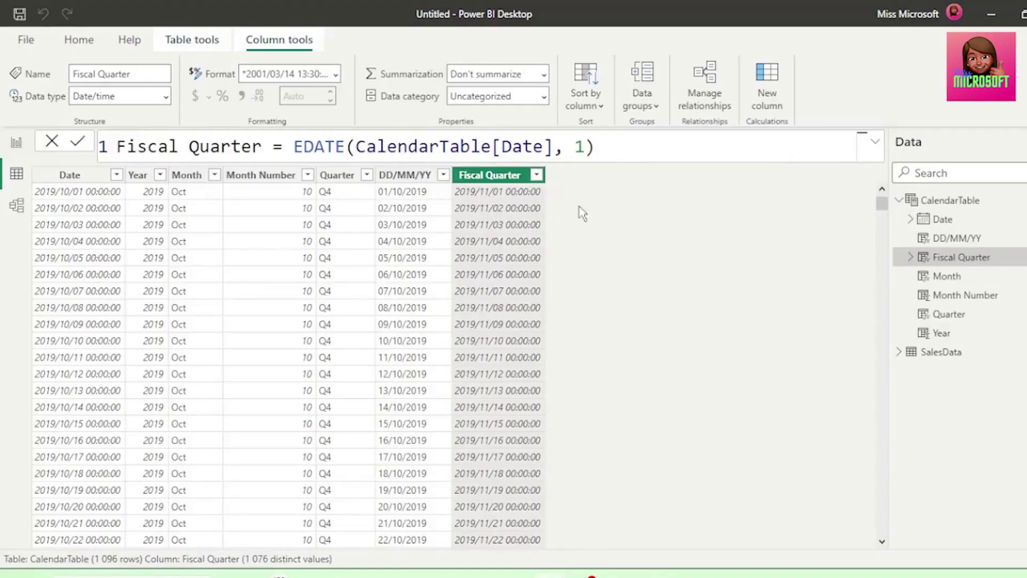
scroll(593, 279, "down", 10)
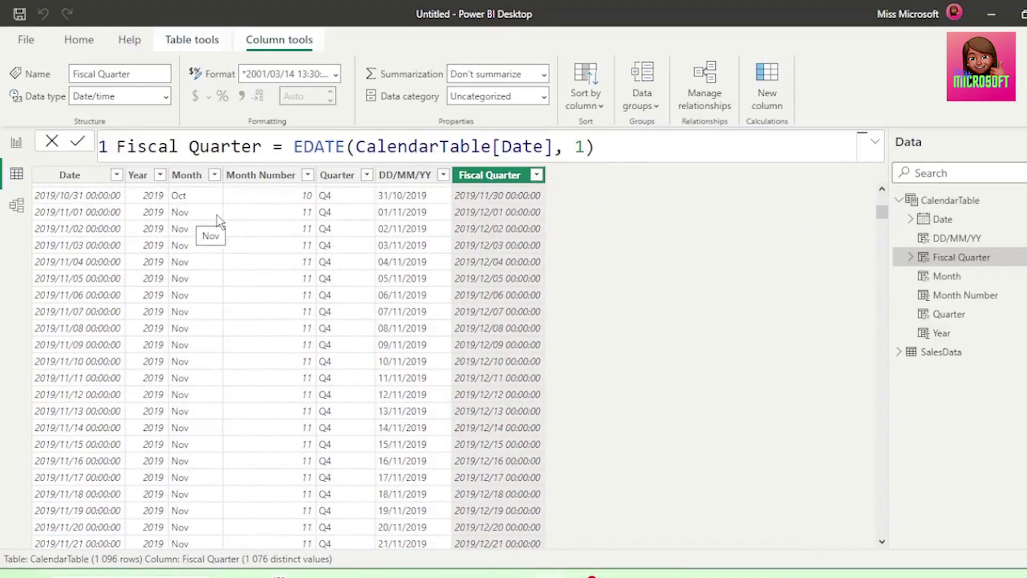
Change the Fiscal Quarter formula to EDATE(CalendarTable[Date], 2), mapping 2019/10/01 to 2019/12/01.
left_click(588, 147)
key("BackSpace")
type("2")
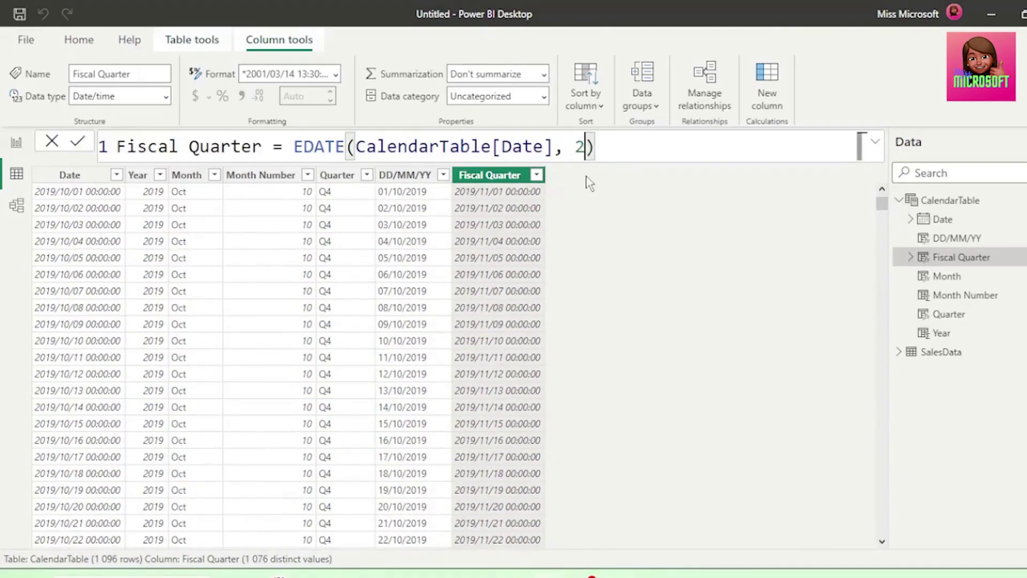
key("Return")
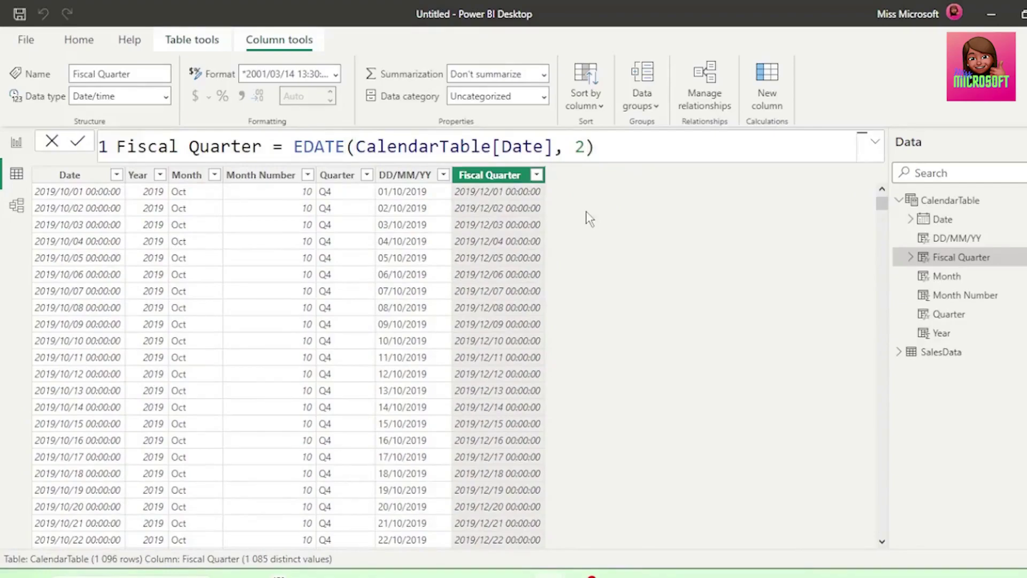
scroll(588, 219, "down", 20)
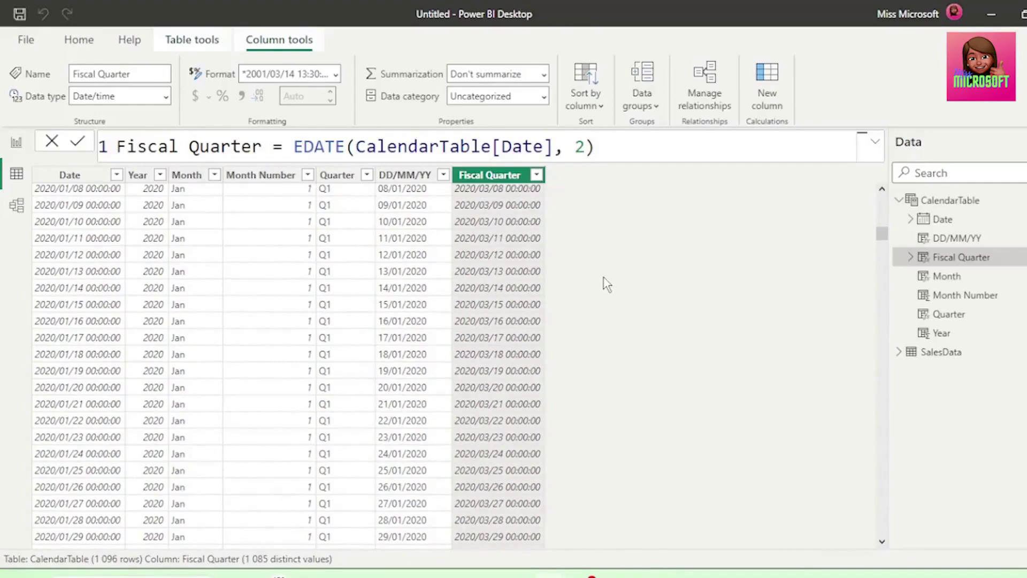
left_click_drag(882, 234, 880, 185)
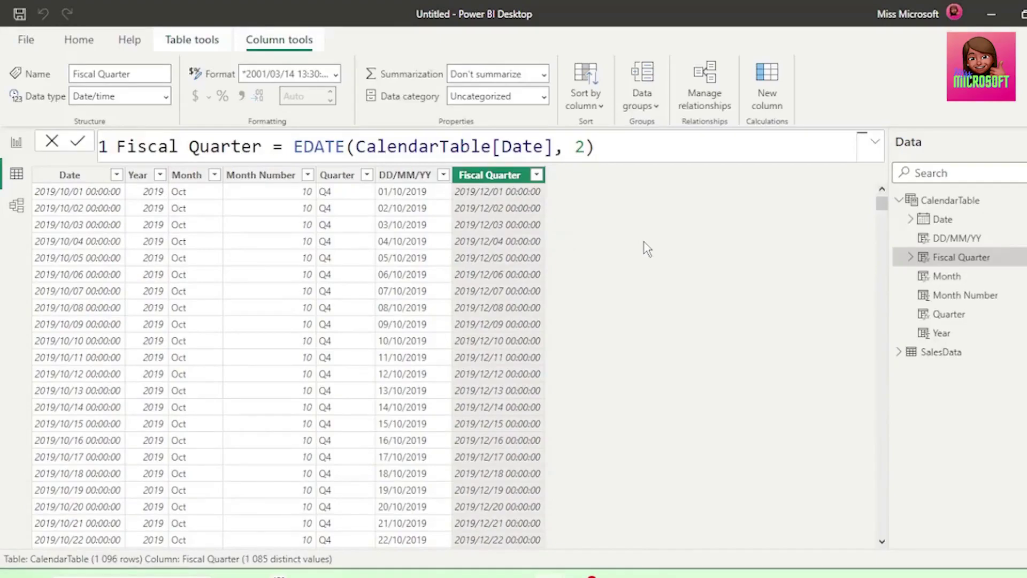
Wrap the shifted date in QUARTER so Fiscal Quarter is QUARTER(EDATE(CalendarTable[Date], 2)).
left_click(293, 146)
type("Q")
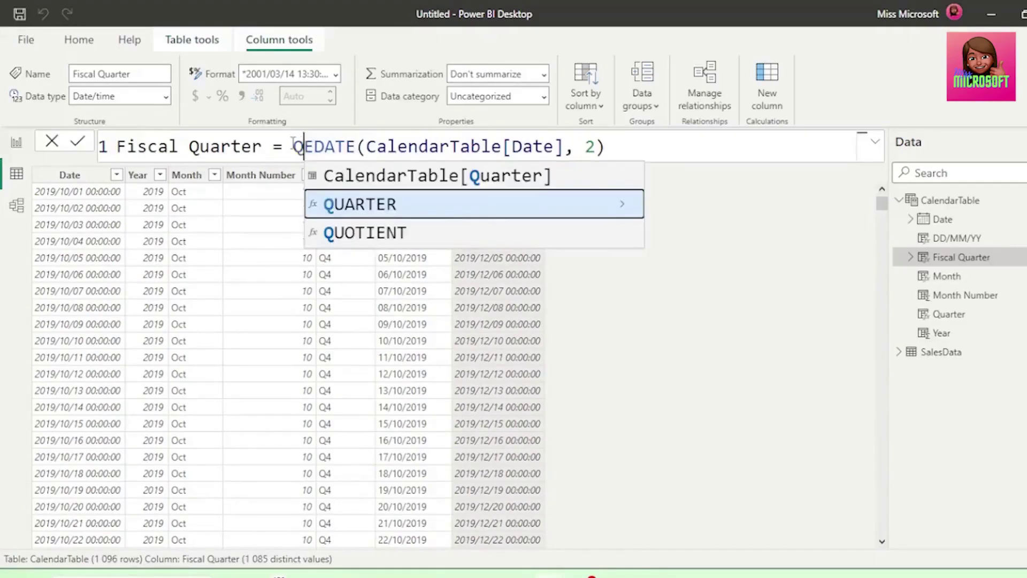
left_click(358, 202)
key("End")
type(")")
key("Return")
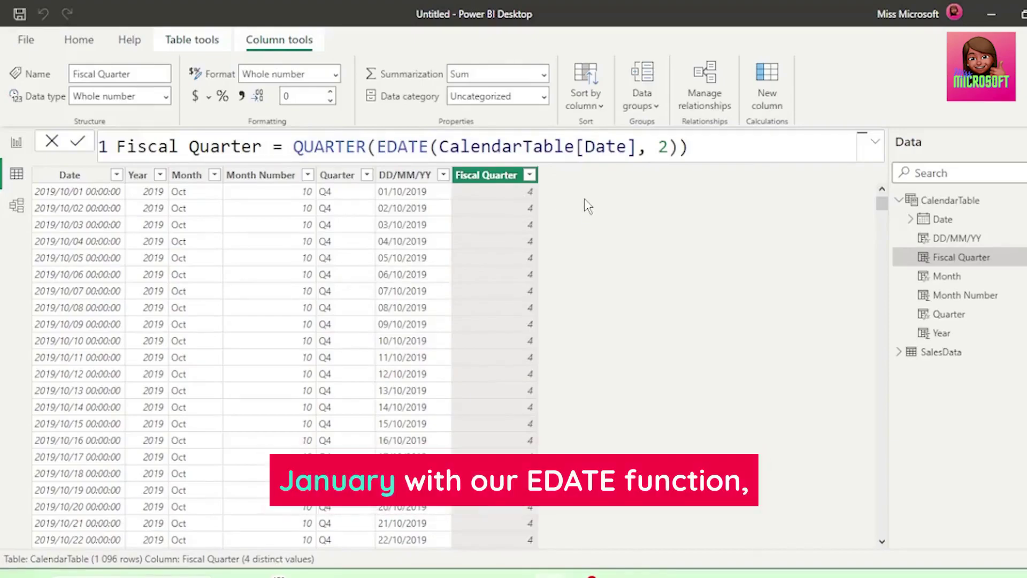
double_click(380, 145)
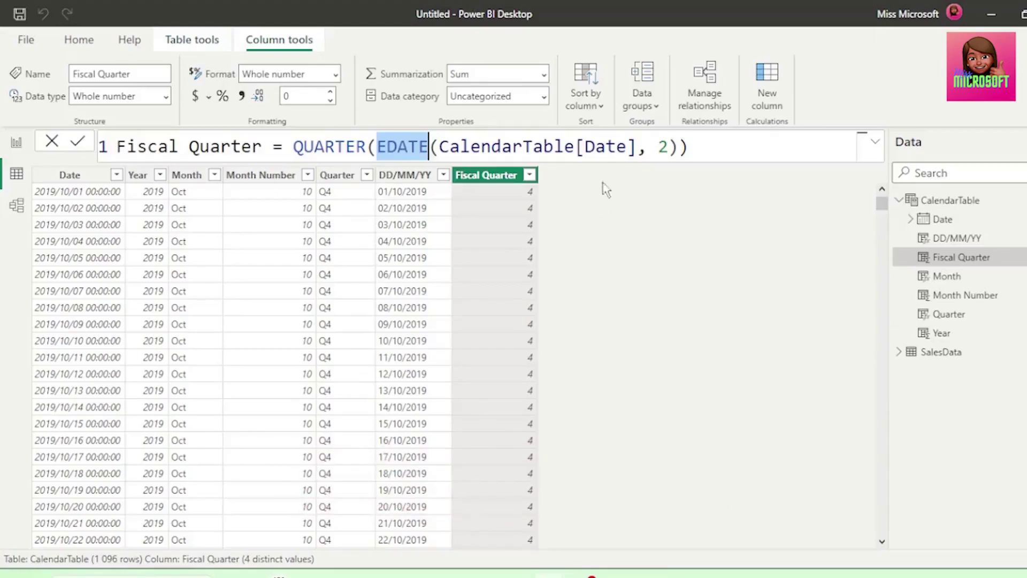
Change the EDATE offset to -9 and scroll the table to confirm October shows quarter 1.
double_click(663, 146)
type("-9")
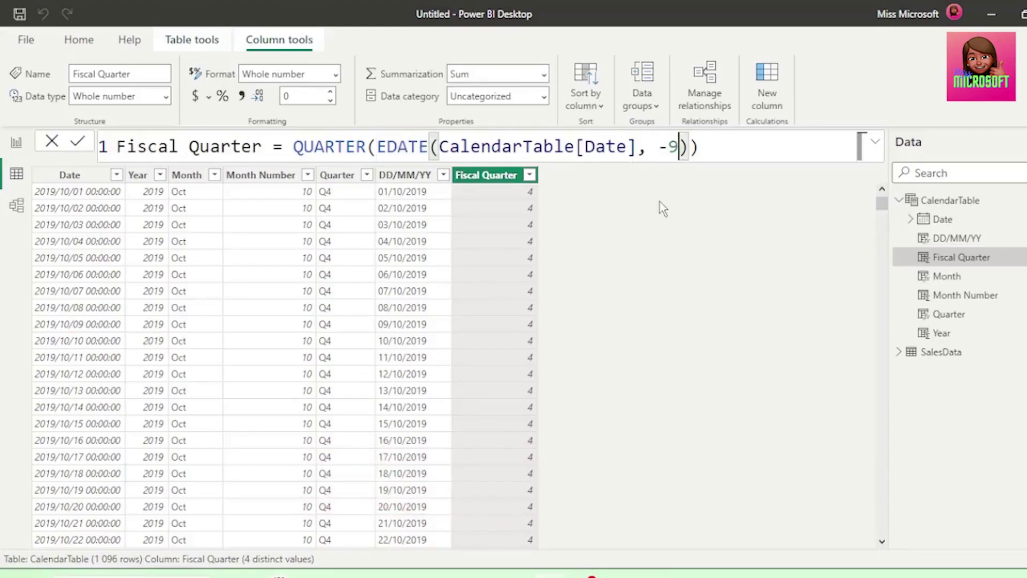
key("Return")
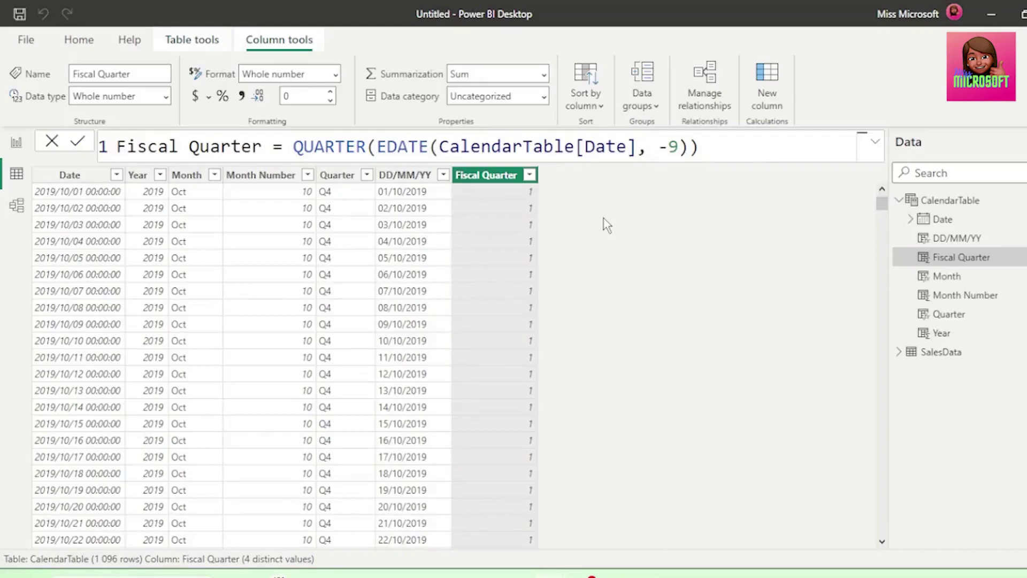
scroll(603, 346, "down", 20)
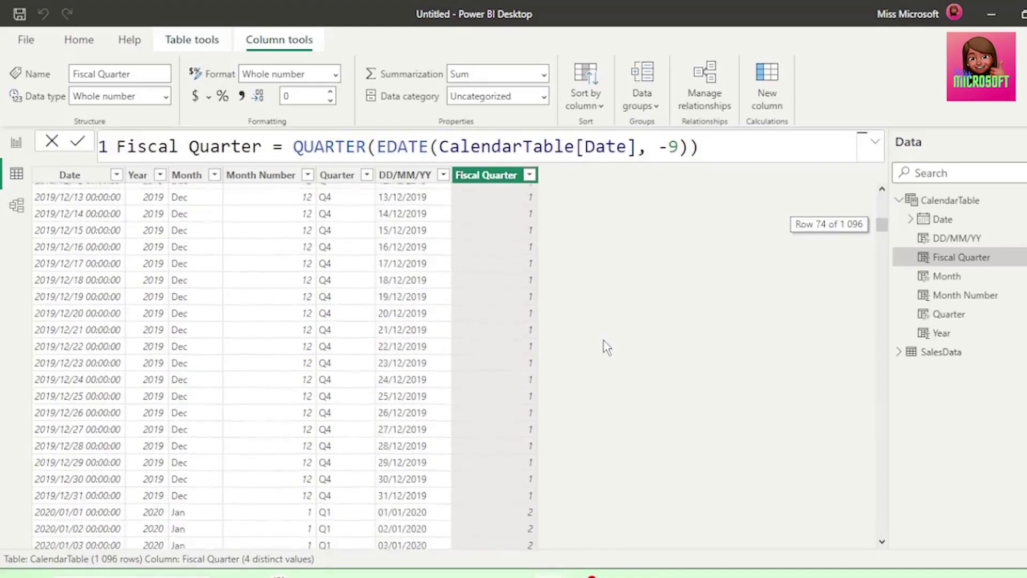
scroll(612, 348, "down", 15)
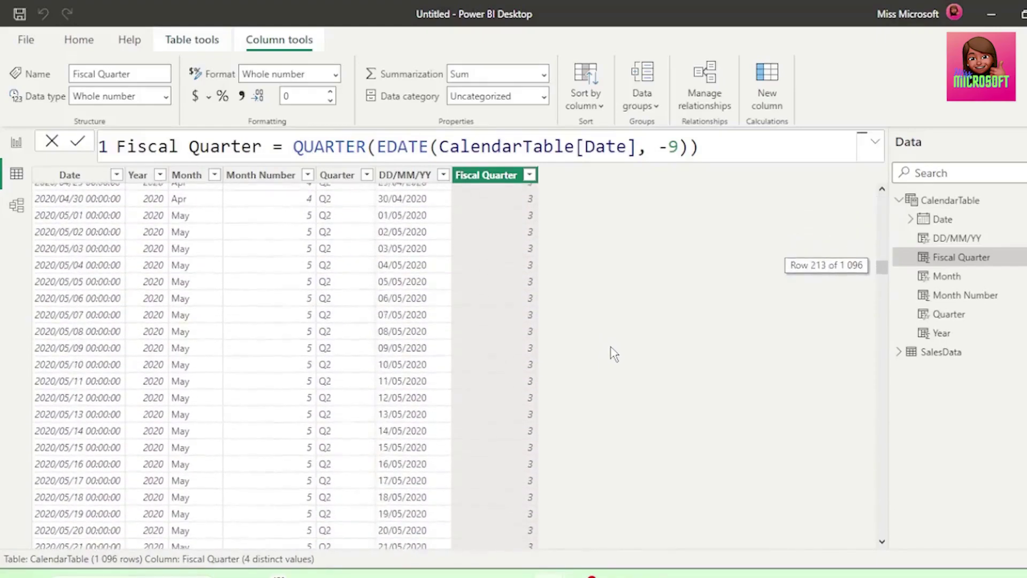
left_click_drag(882, 283, 856, 313)
scroll(407, 470, "down", 3)
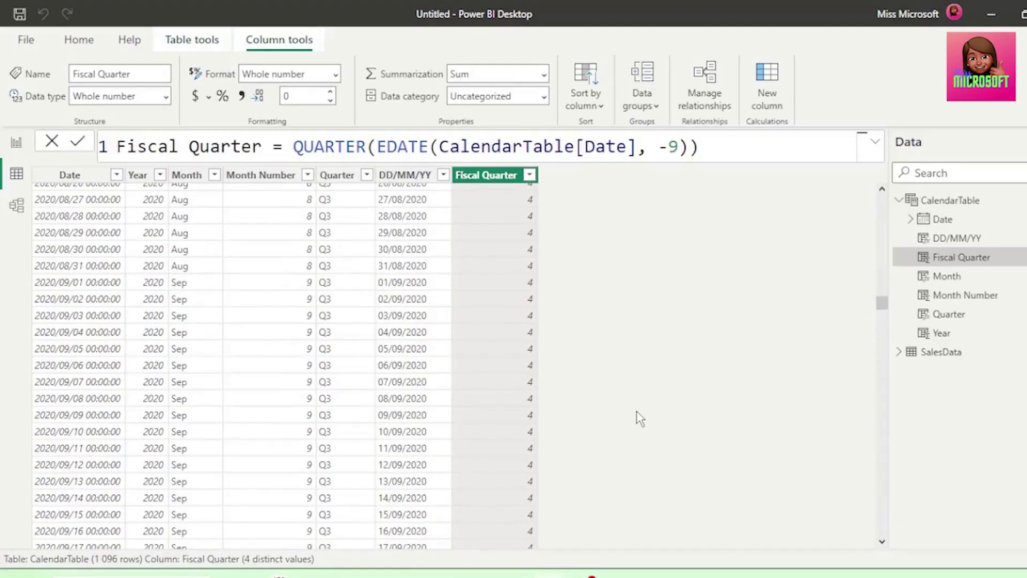
Put "Q" & in front of QUARTER so Fiscal Quarter shows text like Q1.
left_click(288, 148)
type("\"Q")
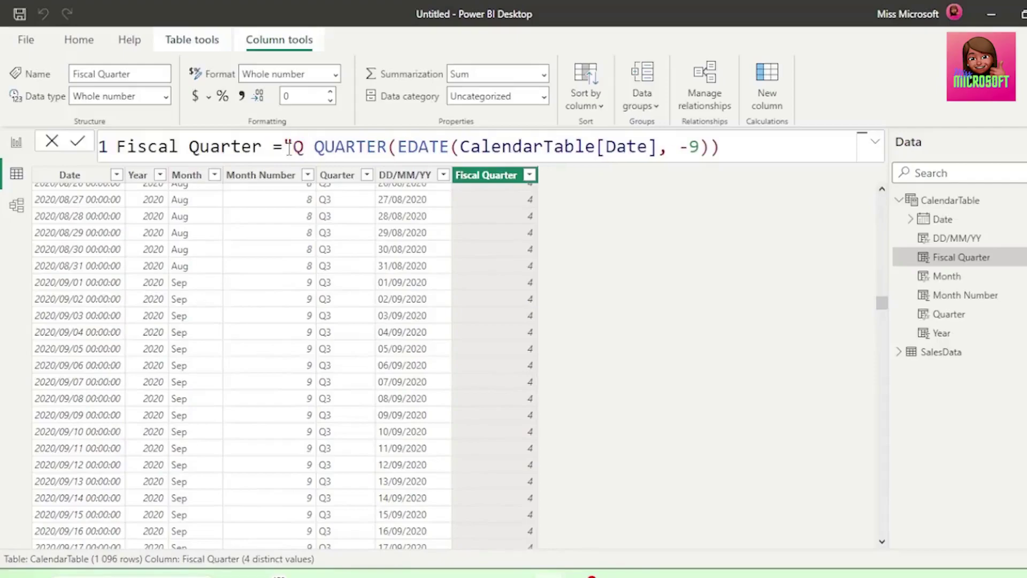
type("\"")
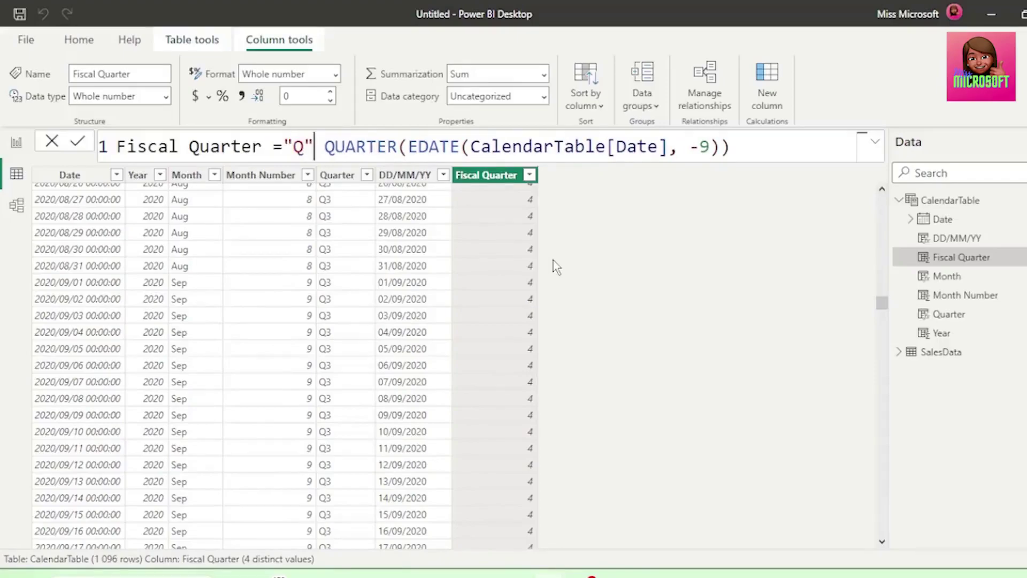
type(" &")
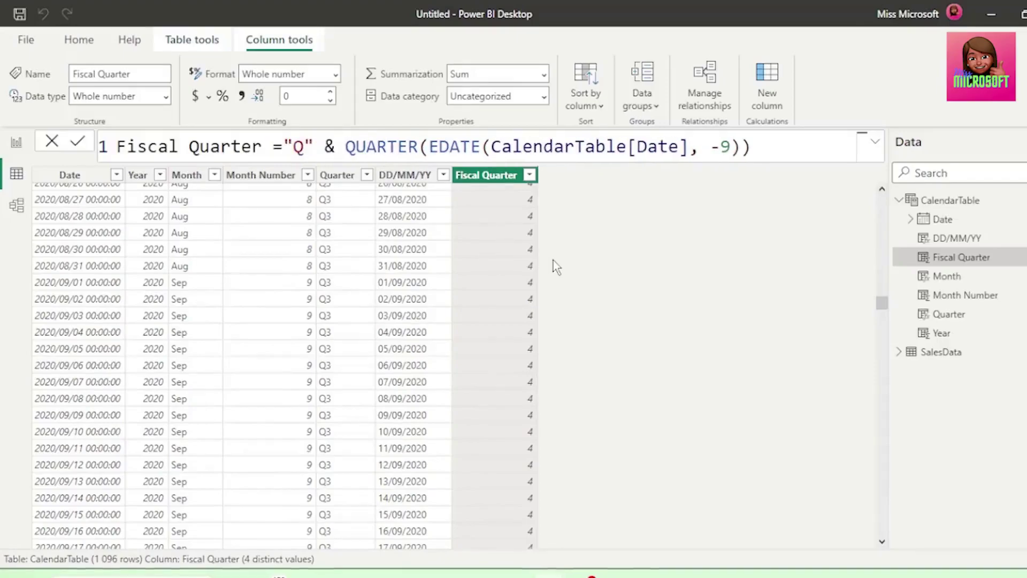
key("Return")
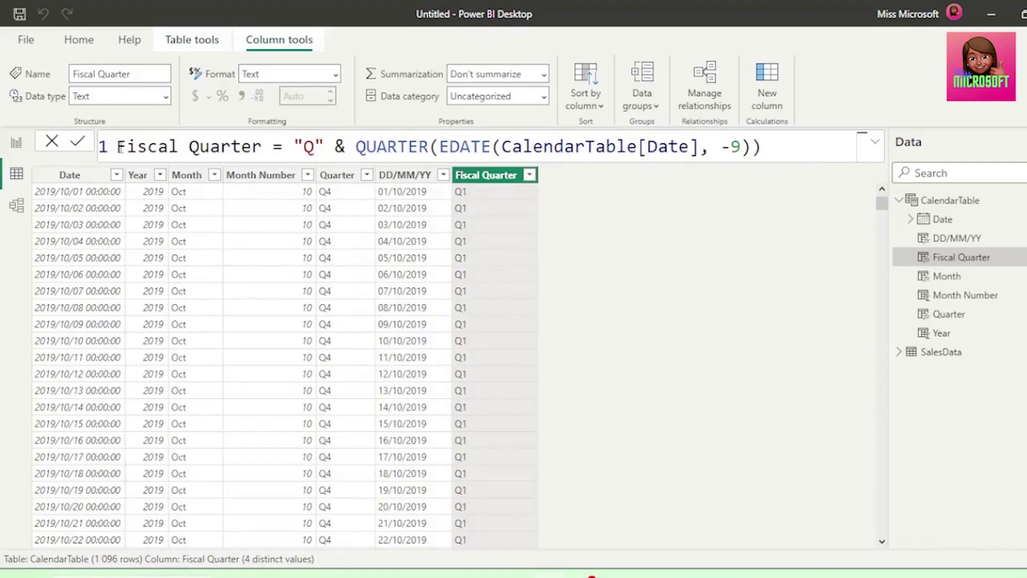
Copy the Fiscal Quarter formula into a new CalendarTable column renamed Fiscal Month.
left_click_drag(120, 147, 770, 147)
key("ctrl+c")
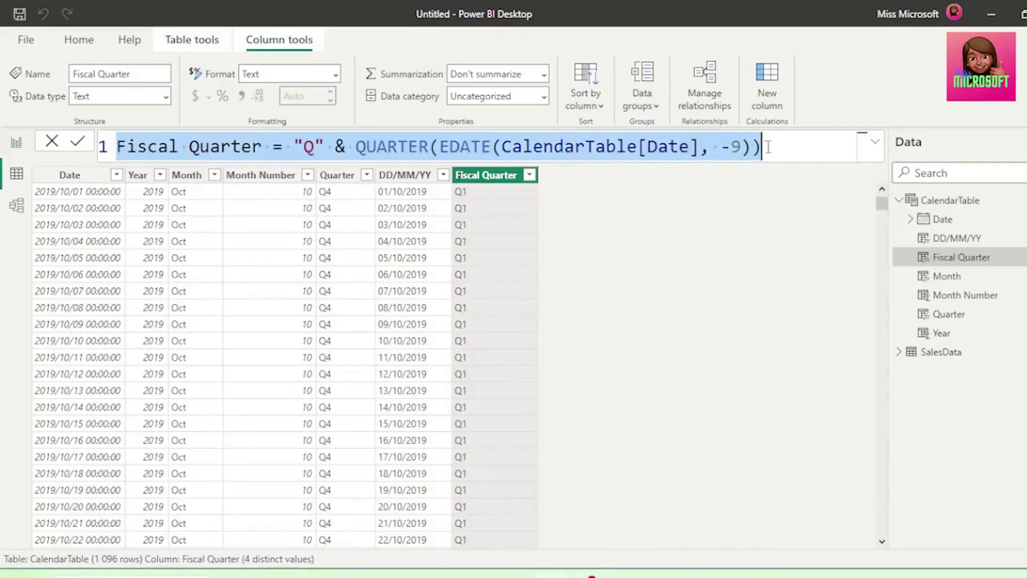
left_click(774, 98)
key("ctrl+v")
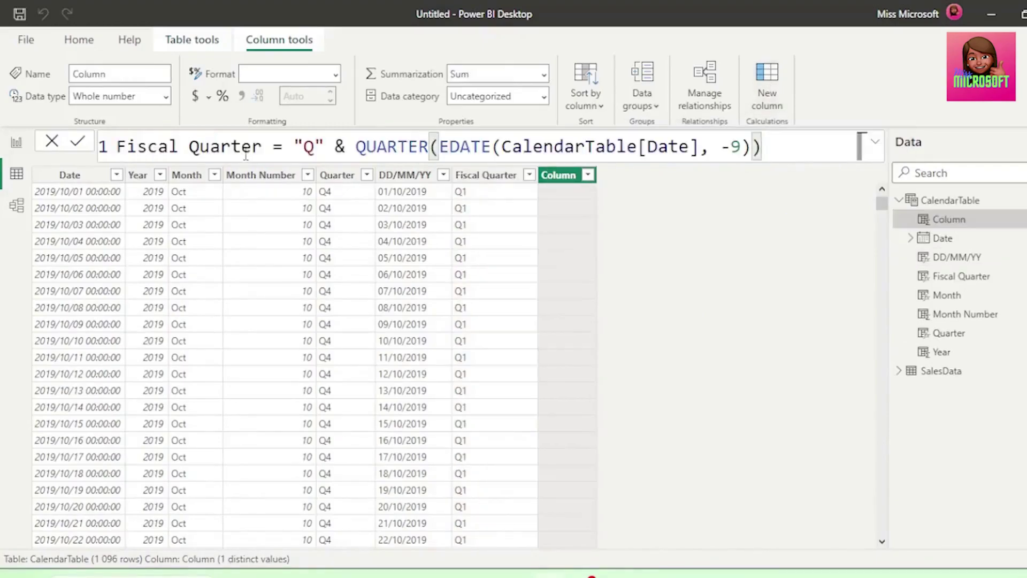
double_click(207, 147)
type("Month")
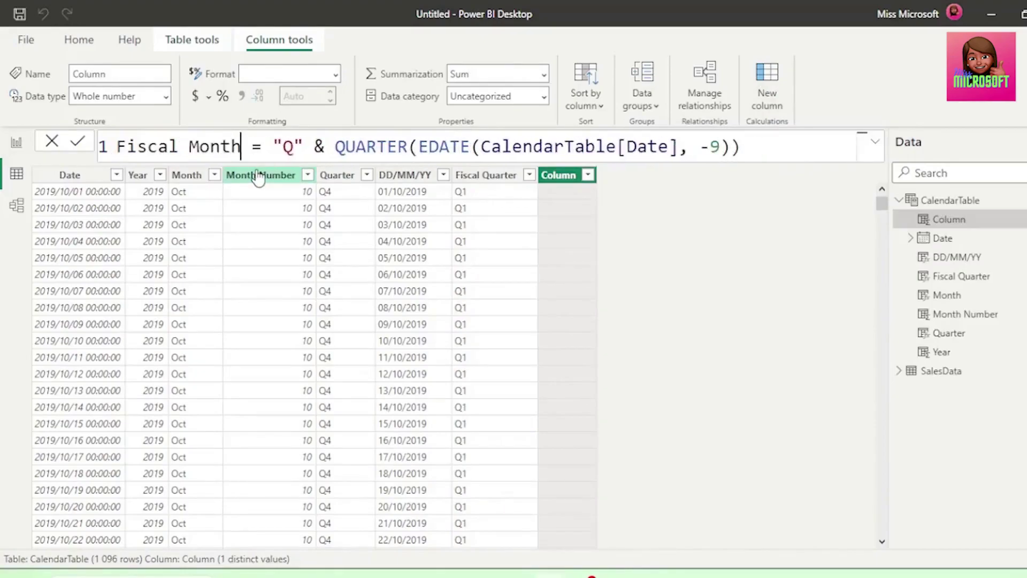
Change its formula to MONTH(EDATE(CalendarTable[Date], -9)) and check the values, e.g. 6 for March.
left_click_drag(274, 144, 322, 146)
key("BackSpace")
key("BackSpace")
double_click(325, 148)
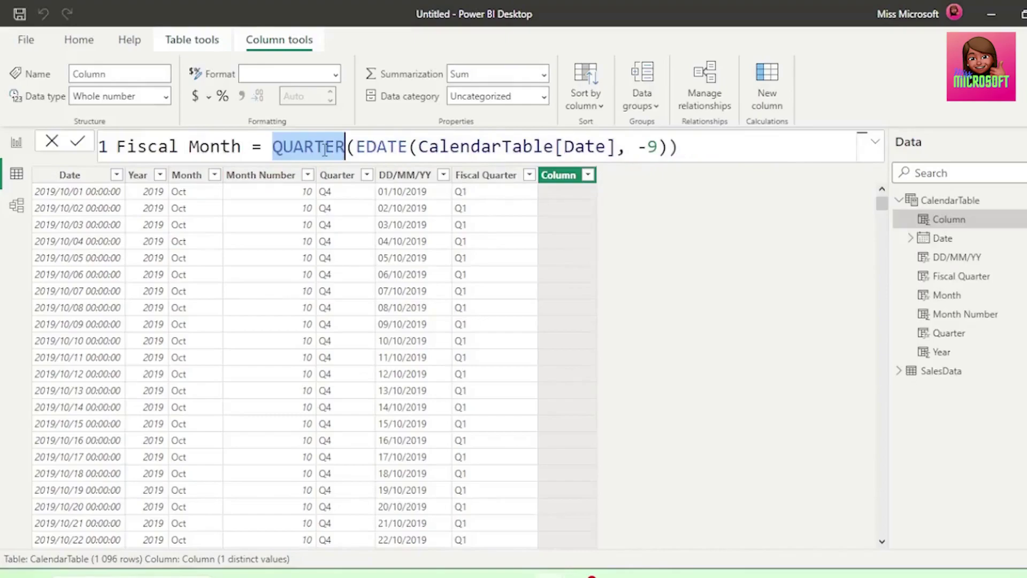
type("Month")
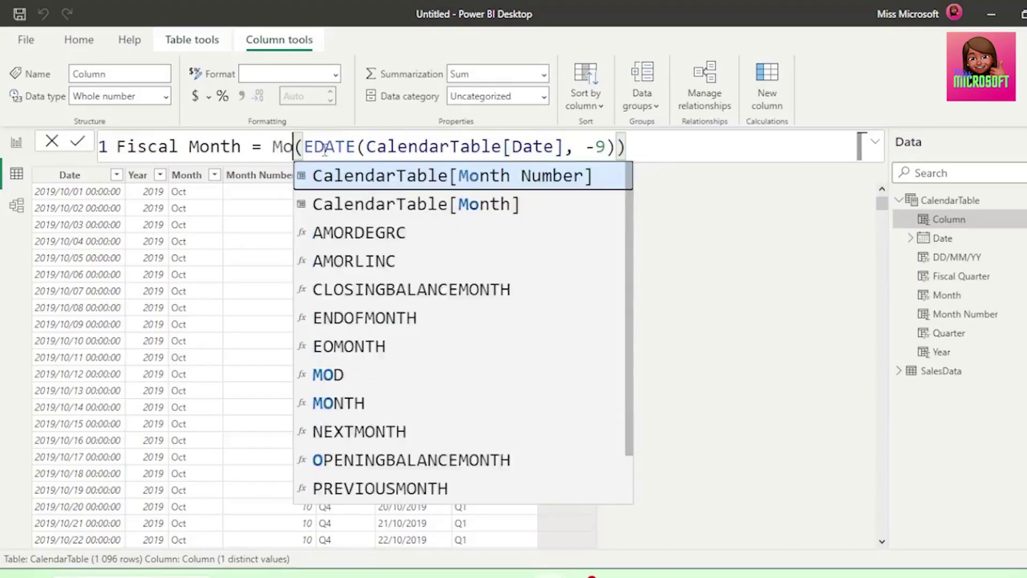
key("Return")
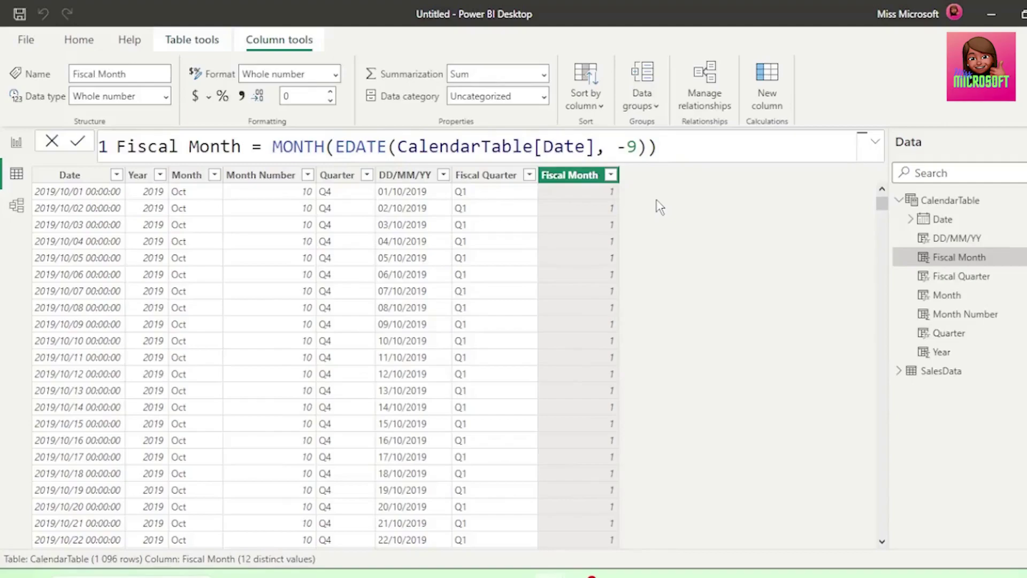
left_click_drag(881, 205, 668, 251)
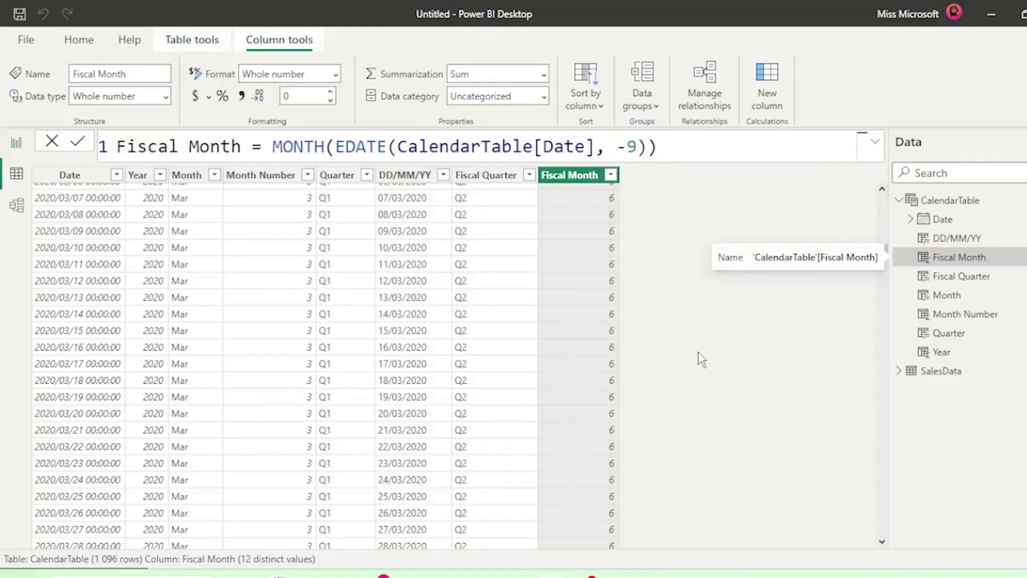
Expand Date and its Date Hierarchy under CalendarTable and SalesData, then widen the Data pane.
left_click(910, 219)
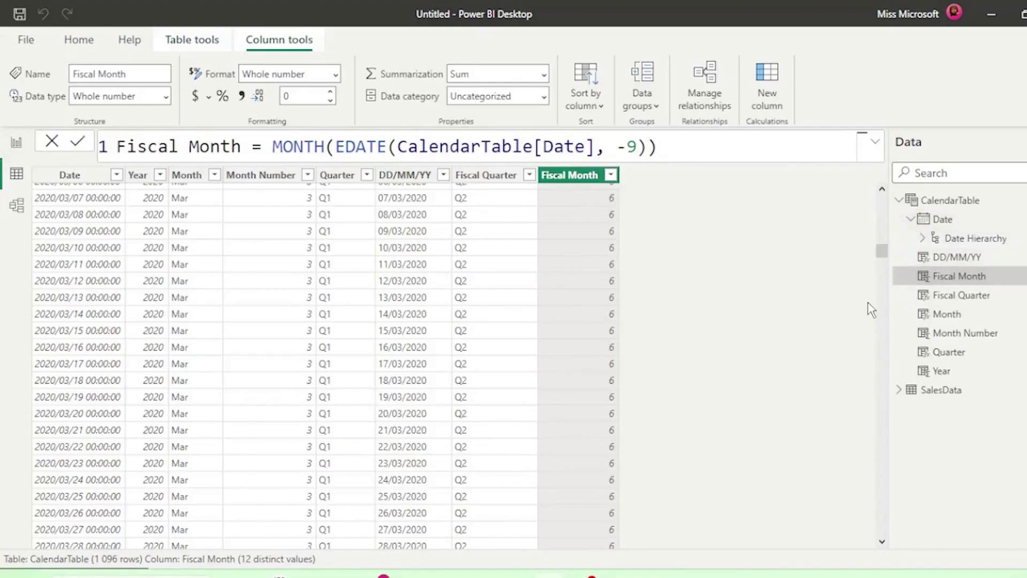
left_click(920, 238)
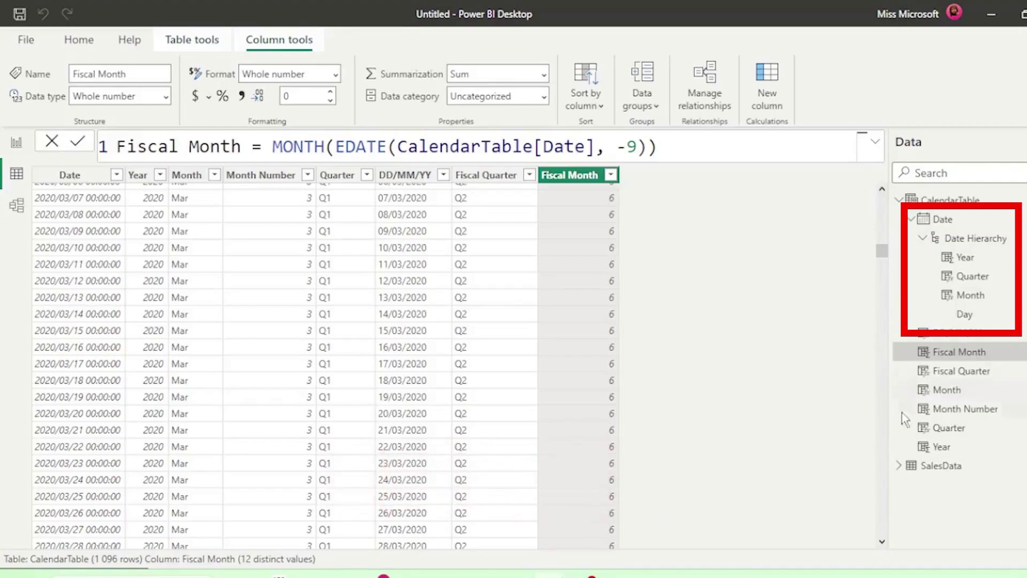
left_click(900, 467)
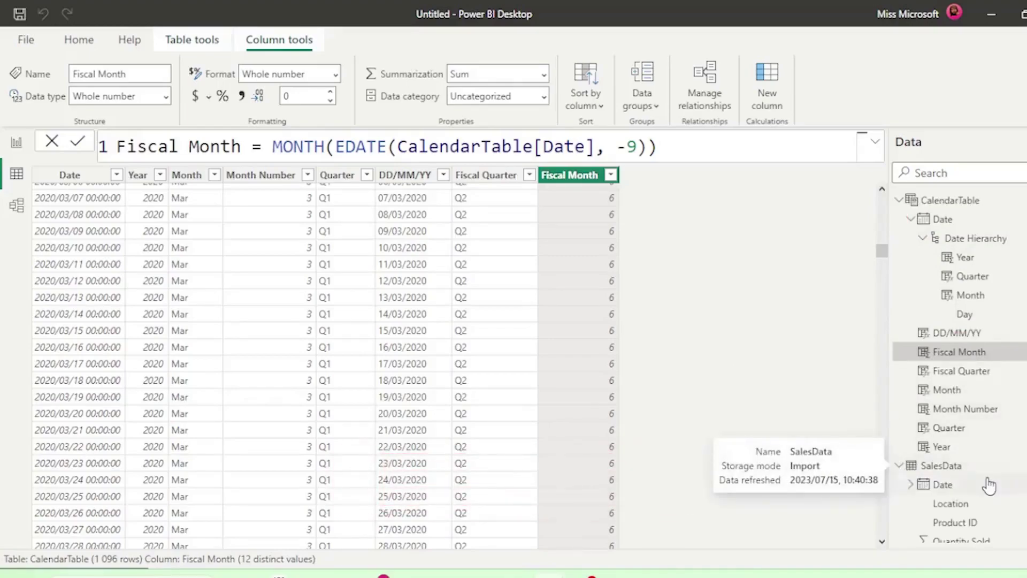
left_click(909, 479)
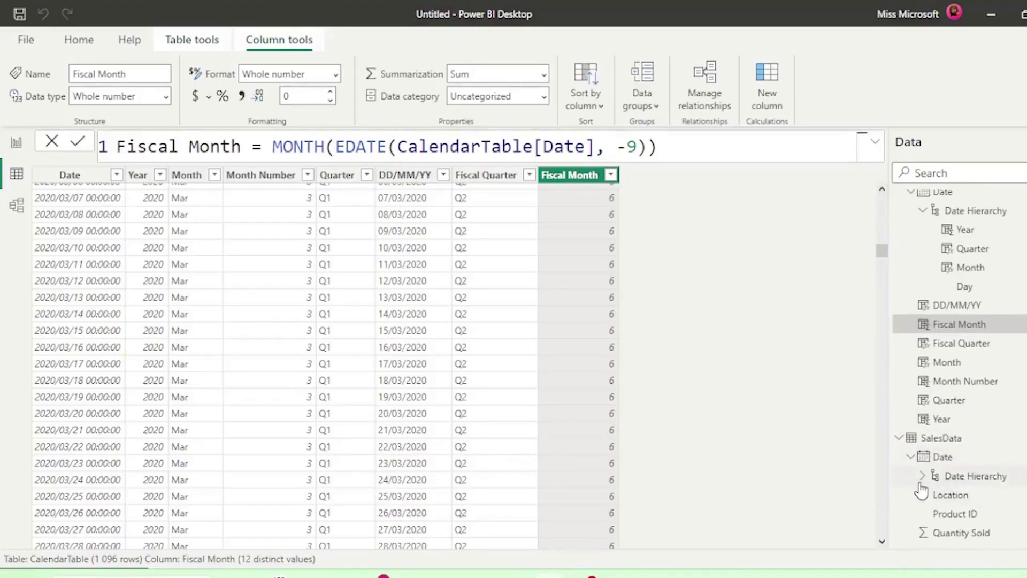
left_click(922, 477)
scroll(927, 486, "down", 3)
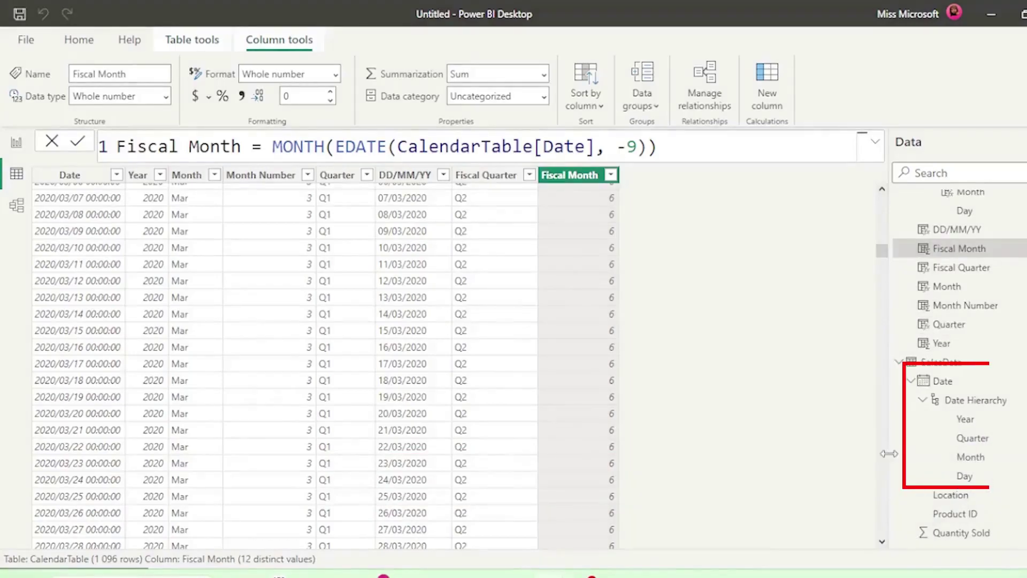
left_click_drag(889, 460, 804, 463)
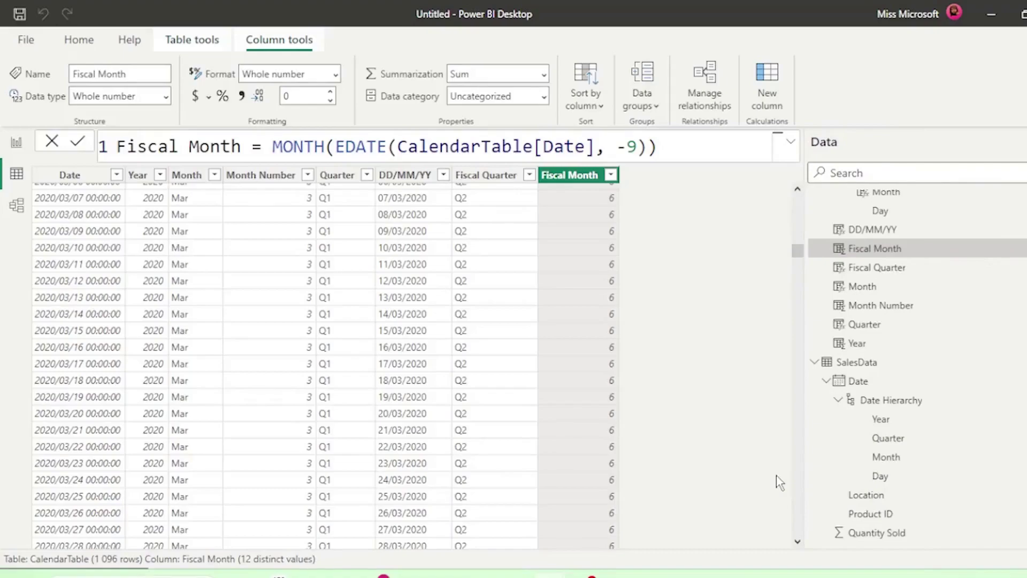
Uncheck Auto date/time under Current File Data Load in Options and apply it.
left_click(28, 39)
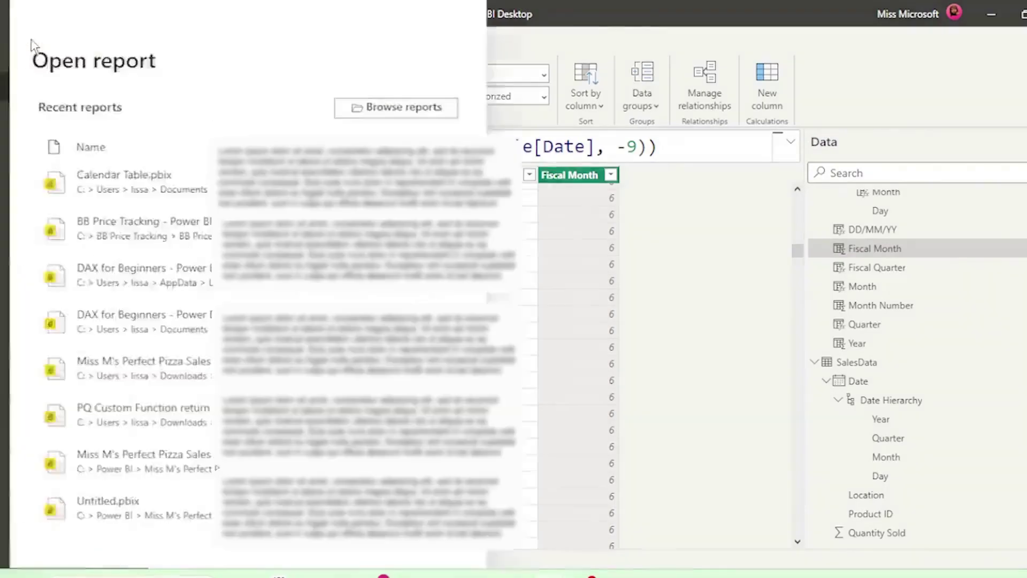
left_click(92, 299)
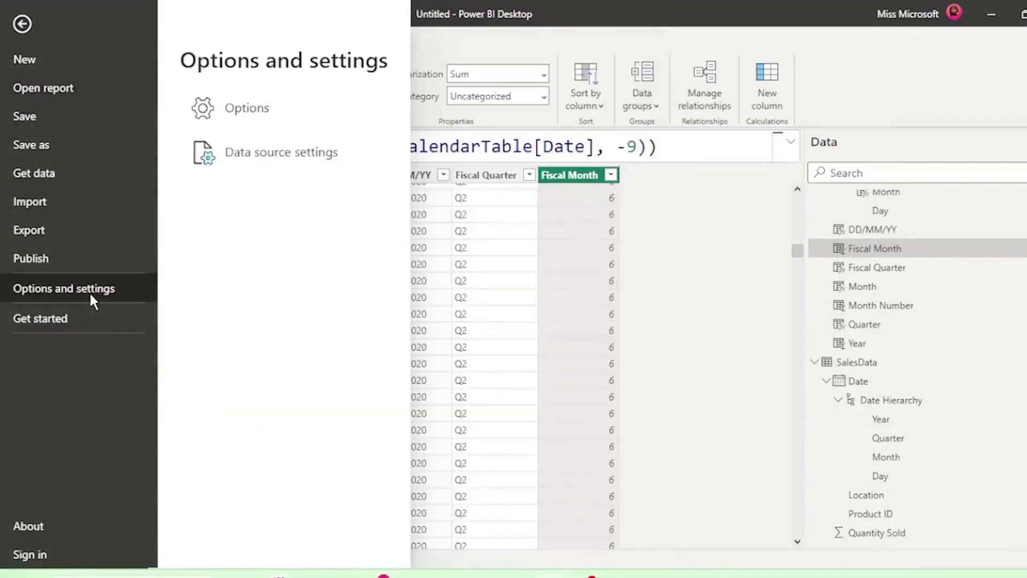
left_click(229, 124)
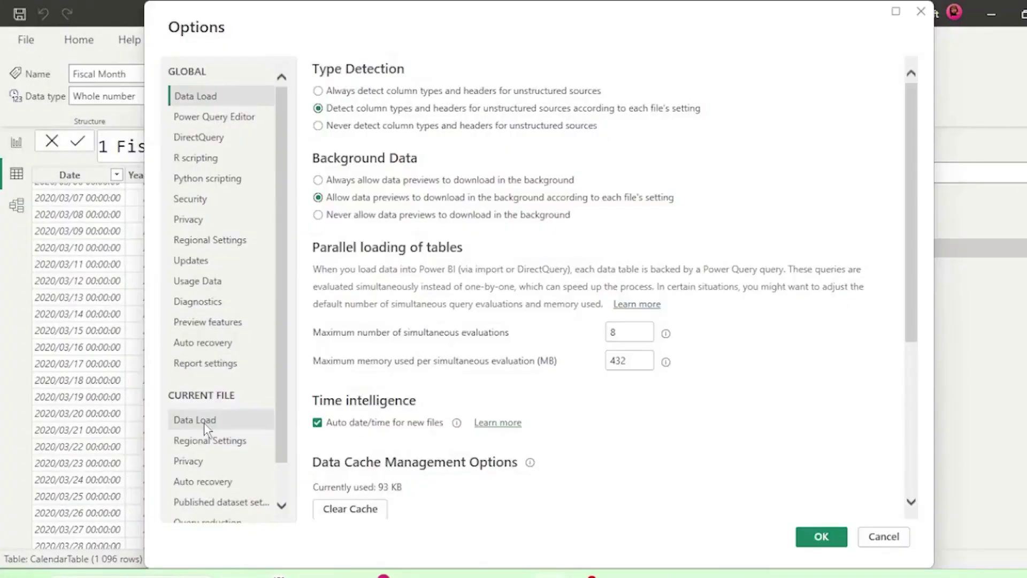
left_click(204, 422)
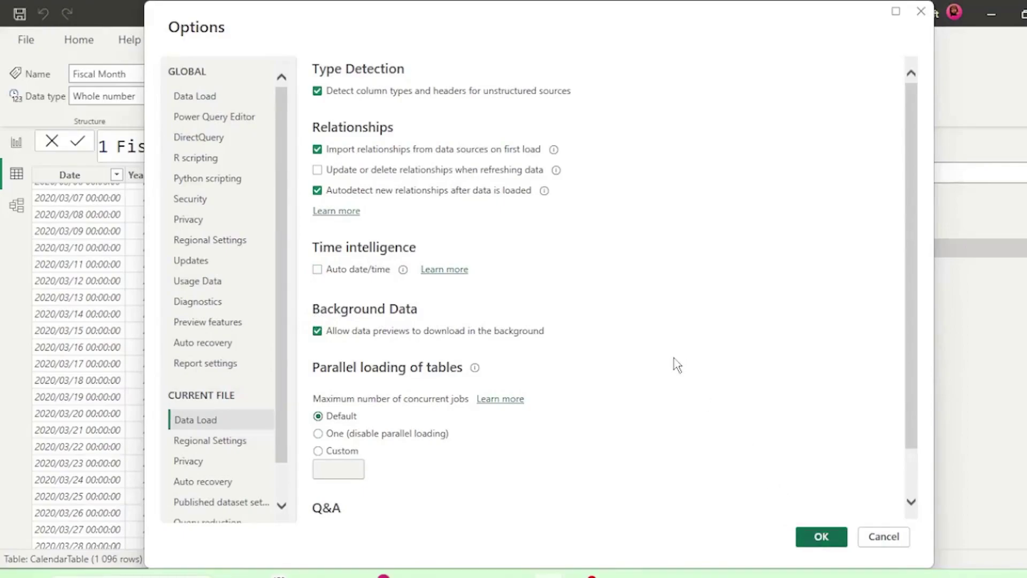
key("Return")
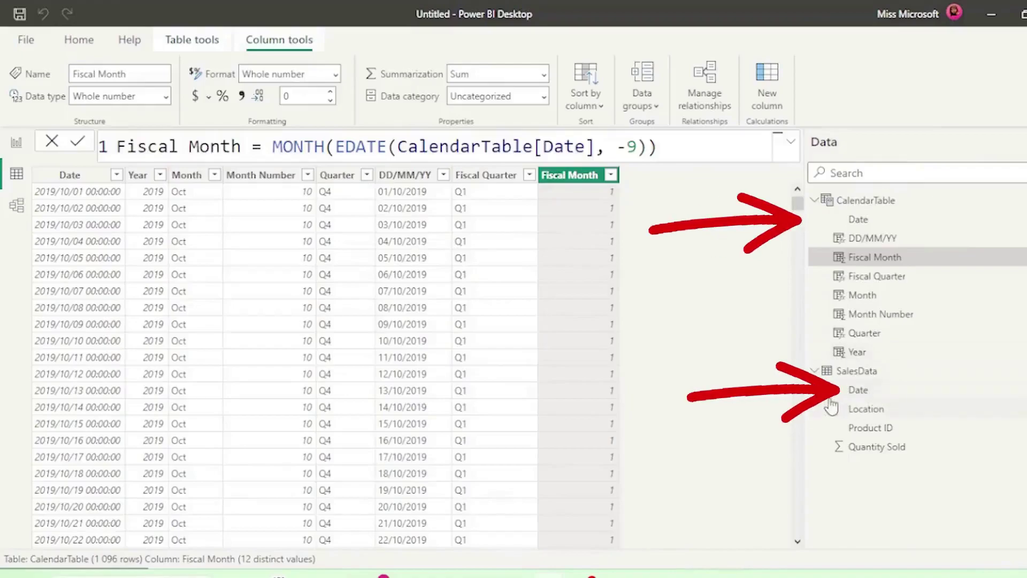
Mark CalendarTable as a date table, choosing Date as its date column.
left_click(865, 391)
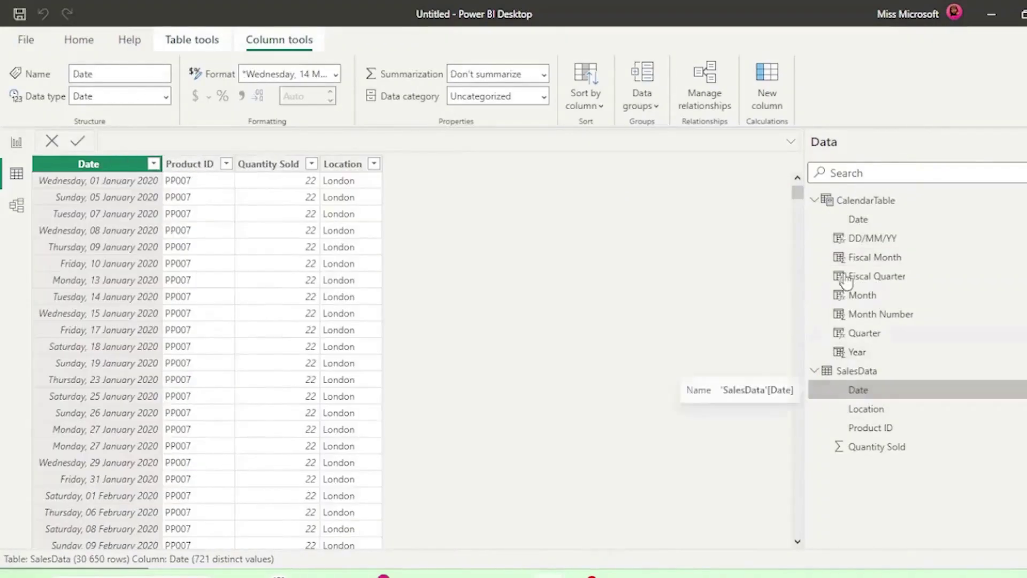
left_click(857, 220)
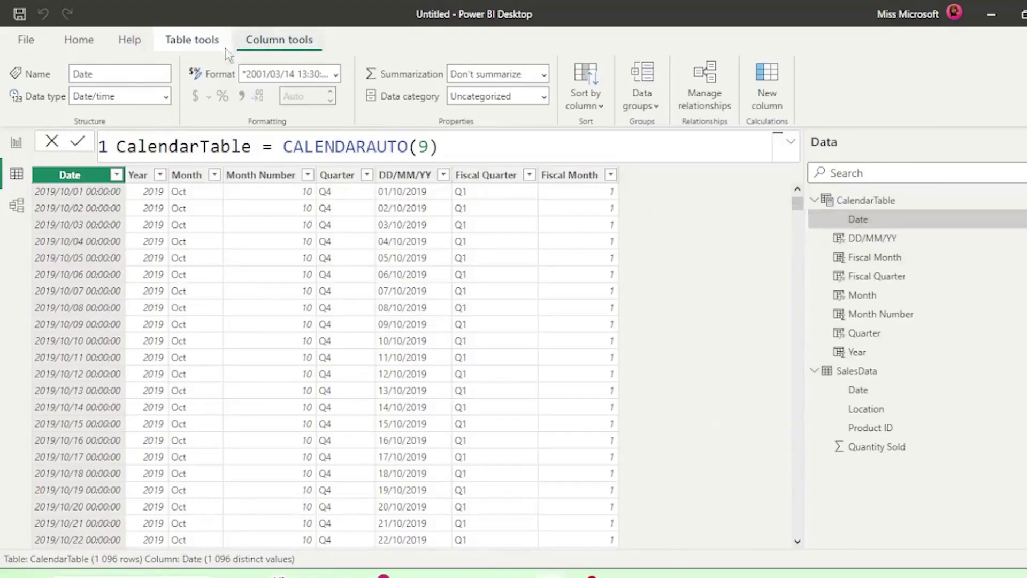
left_click(193, 47)
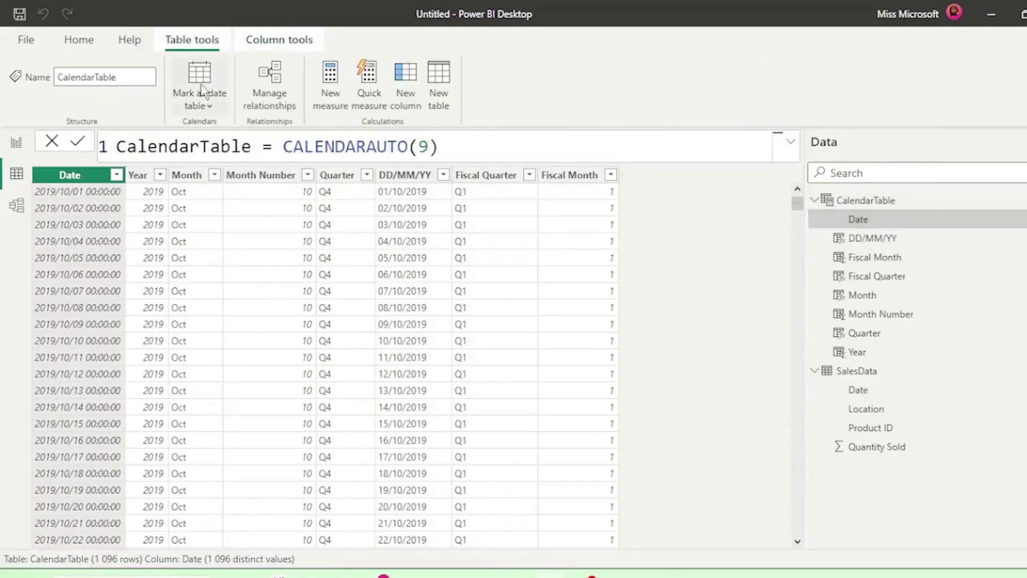
left_click(206, 106)
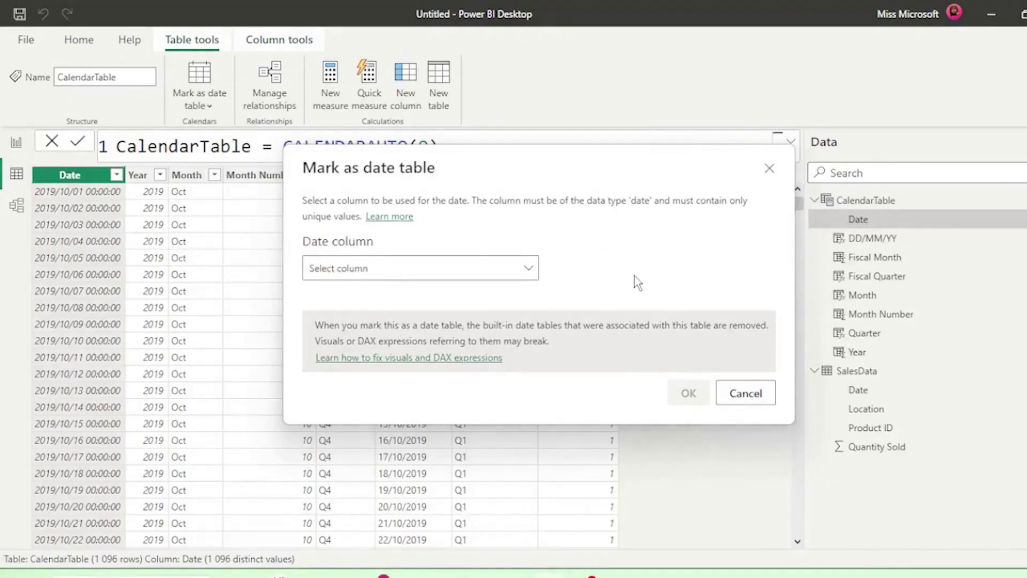
left_click(527, 268)
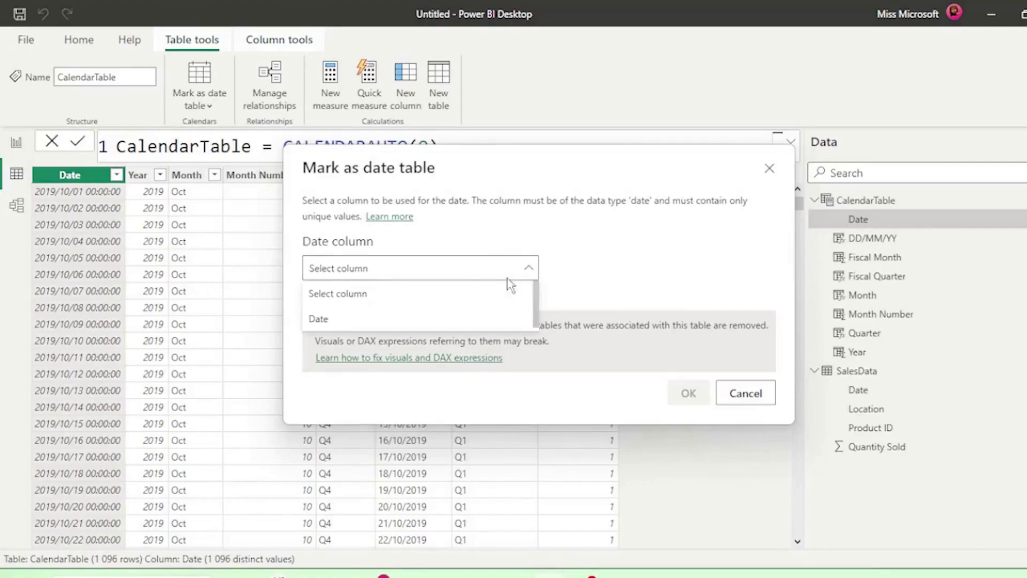
left_click(389, 321)
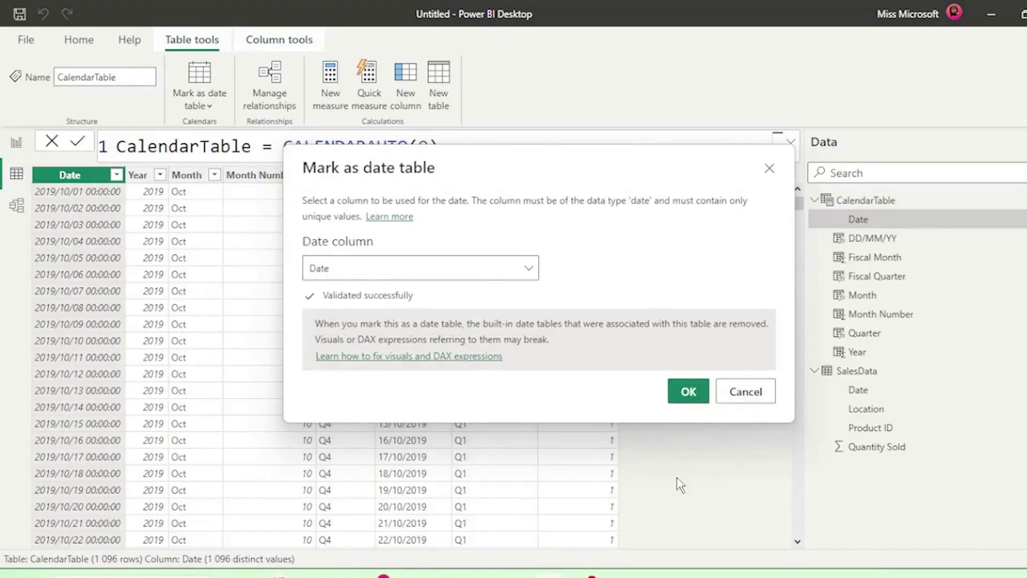
left_click(687, 391)
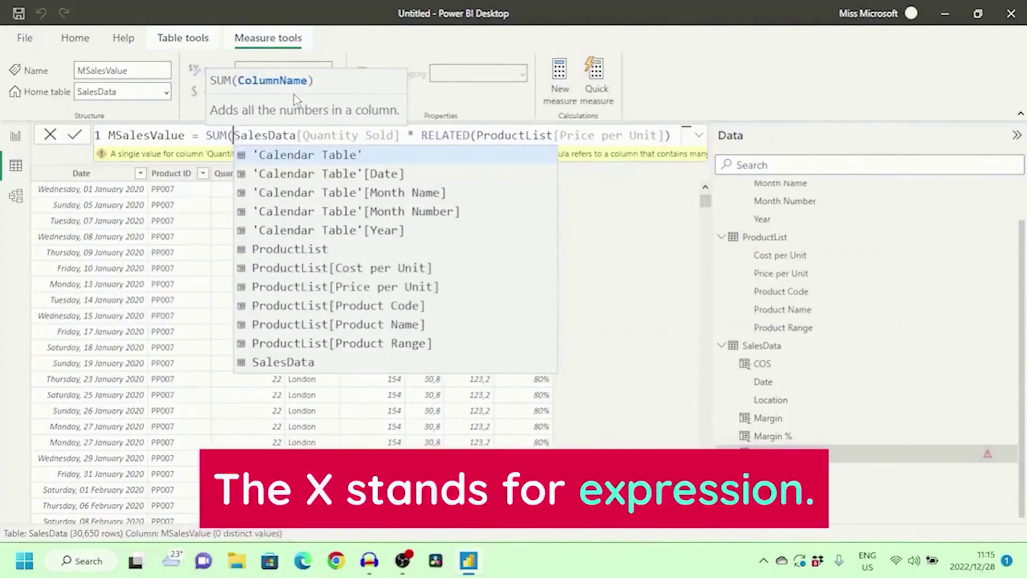
Replace SUM with SUMX and insert SalesData, as its table argument.
double_click(216, 135)
type("sumx")
left_click(257, 155)
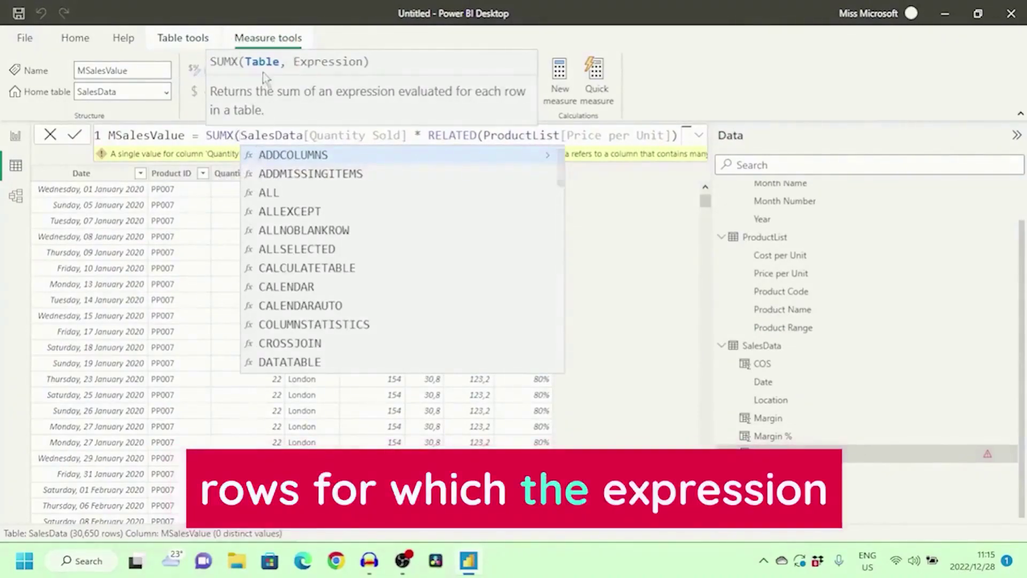
type("S")
key("Caps_Lock")
type("ales")
key("Caps_Lock")
type("D")
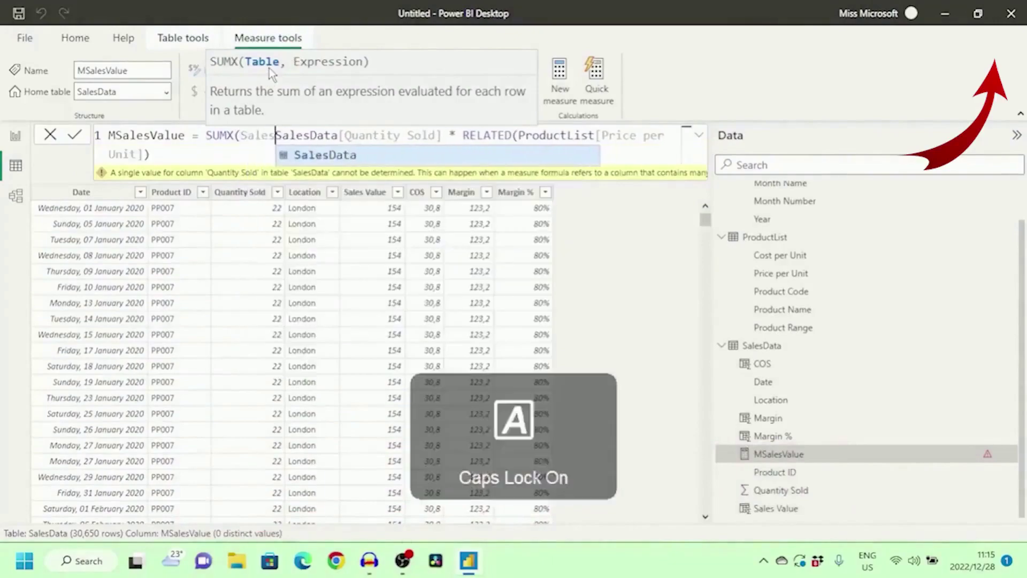
key("Caps_Lock")
type("ata,")
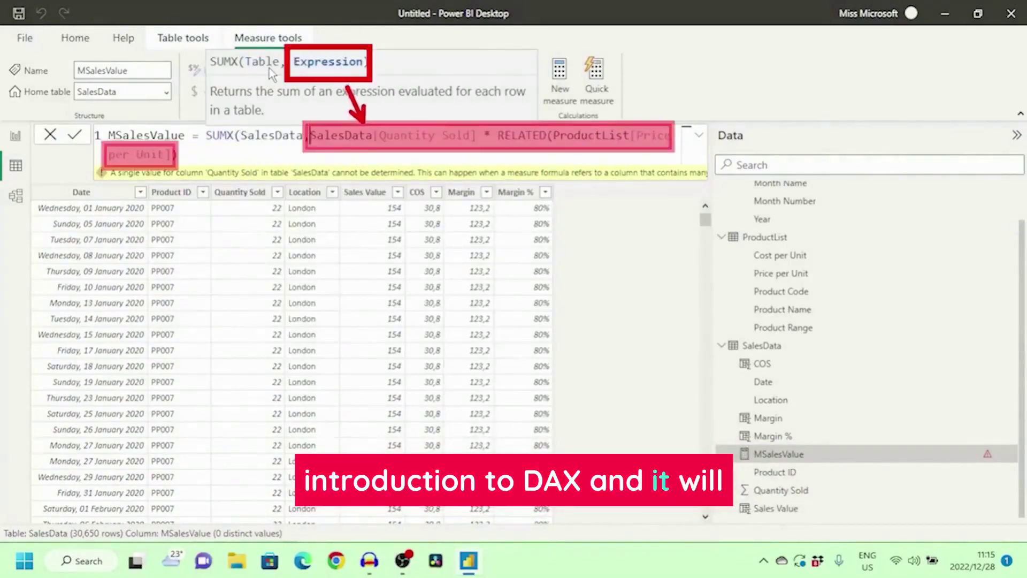
Close the SUMX bracket after the RELATED expression and commit the MSalesValue measure.
left_click_drag(310, 135, 518, 153)
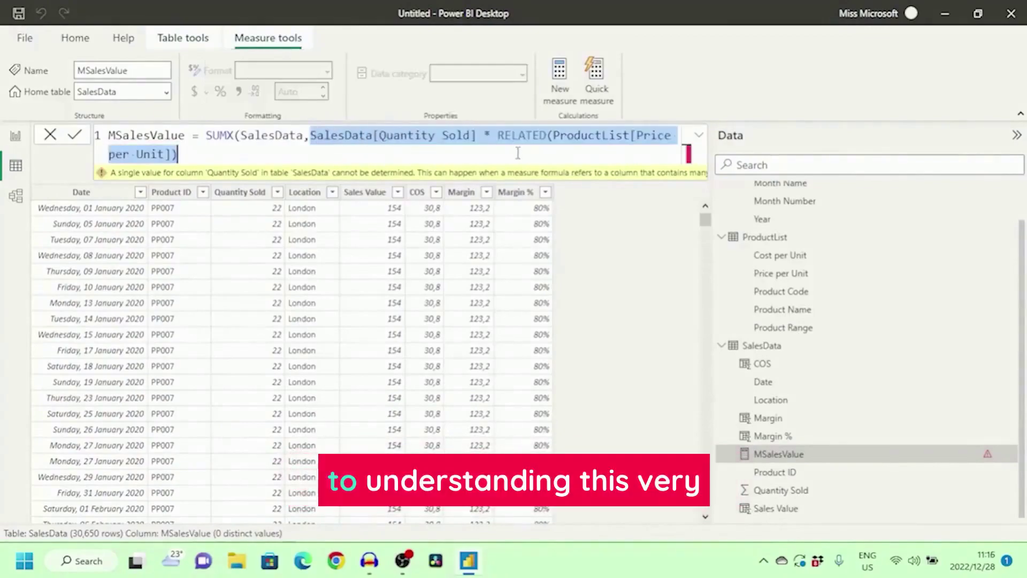
left_click(518, 153)
type(")")
key("Return")
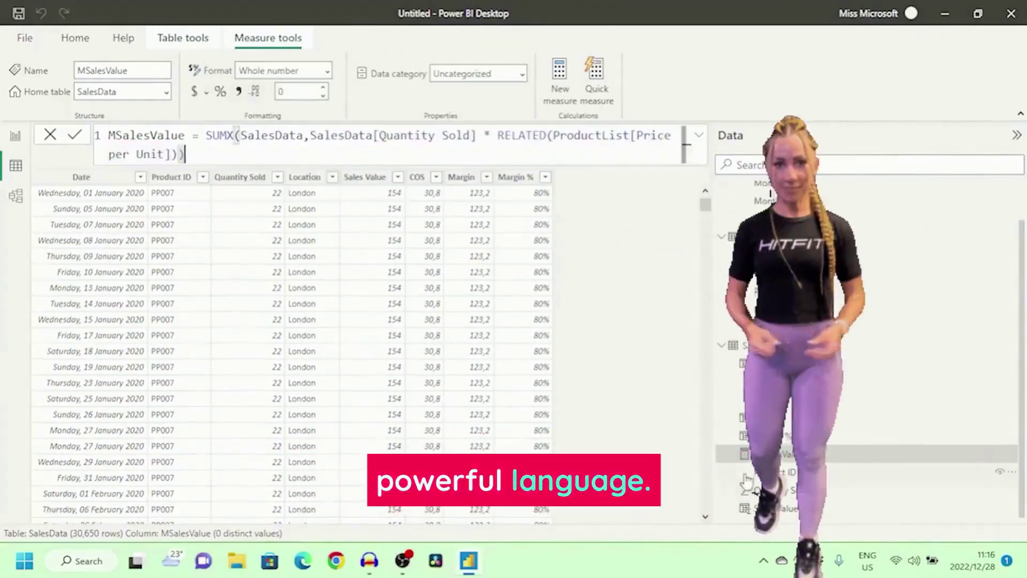